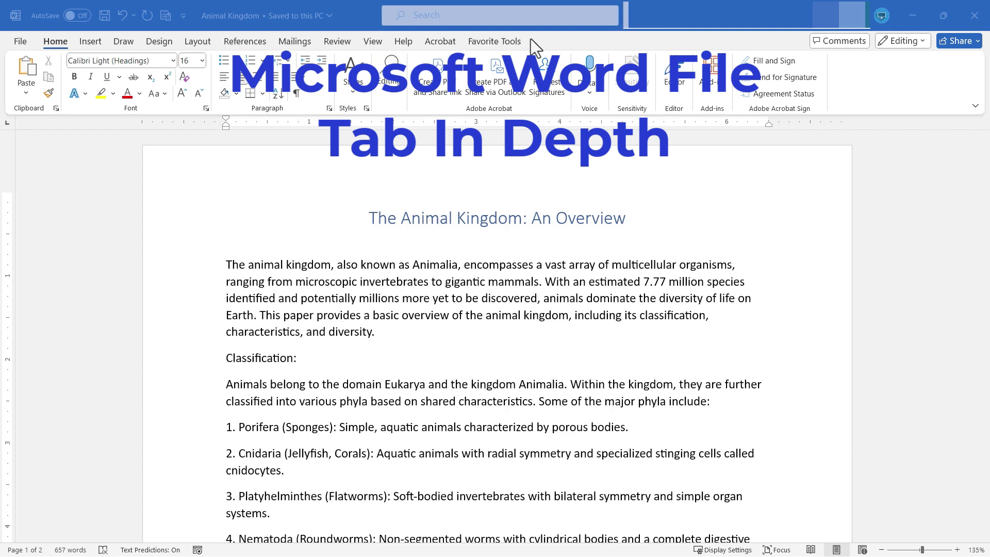
# Step: Look over the Review tab's reviewing and comments tools, glancing at the start page once
pyautogui.click(337, 41)
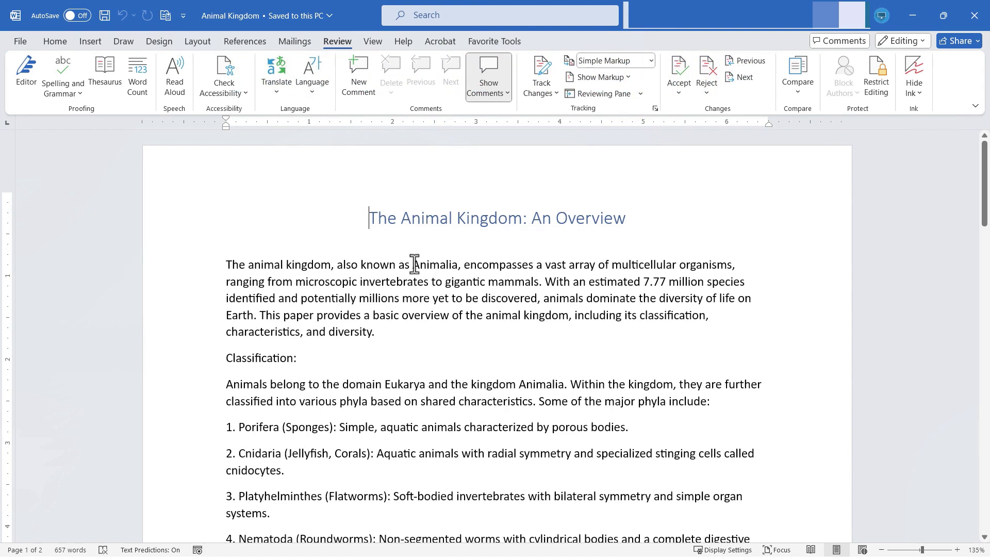
pyautogui.scroll(-2, 411, 262)
pyautogui.scroll(2, 407, 283)
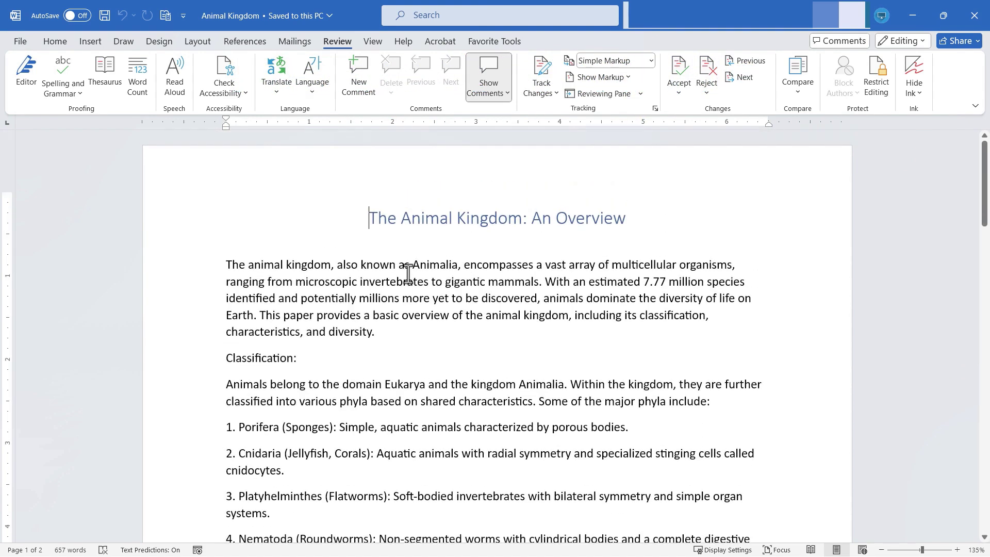
pyautogui.click(20, 41)
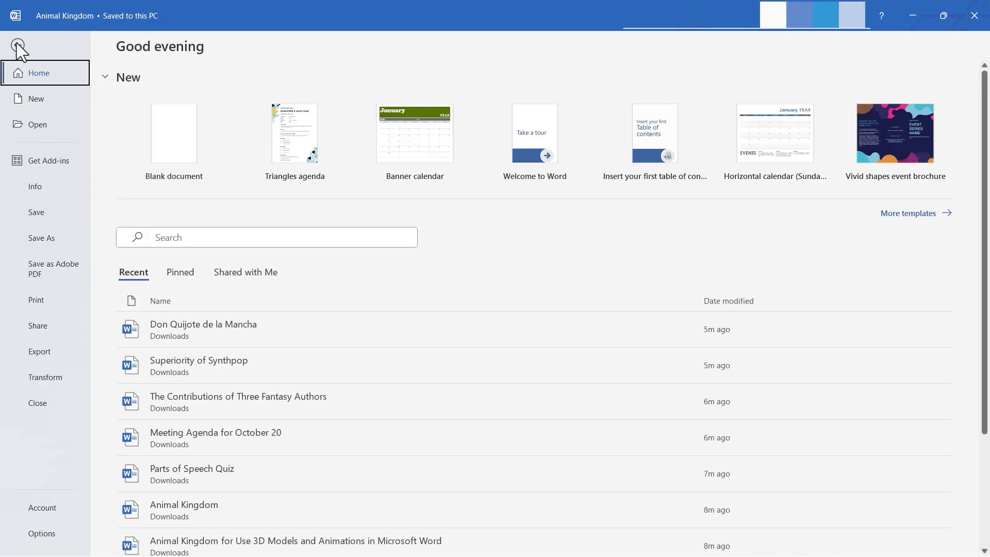
pyautogui.click(18, 45)
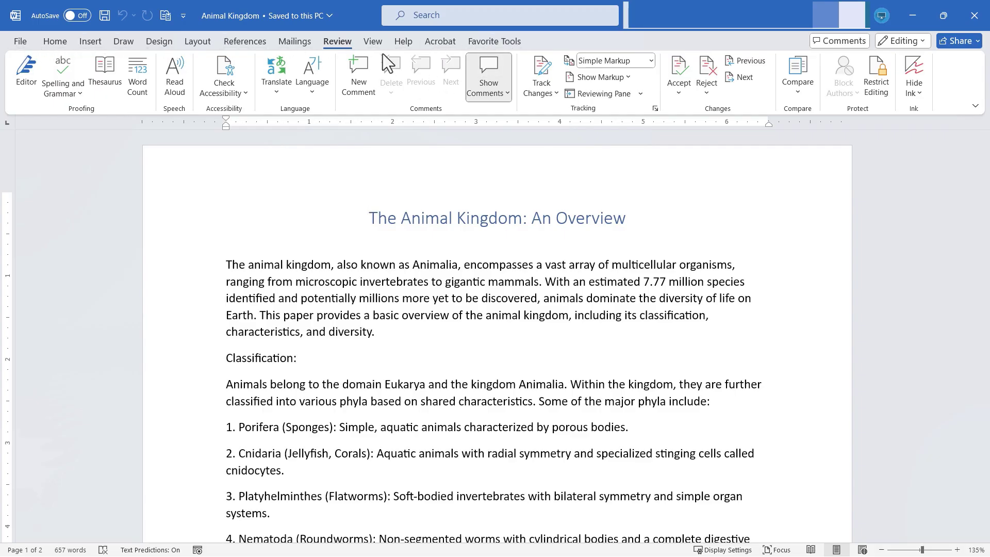
# Step: Tour the Design, Layout, Draw and Insert tabs, ending on the File start page
pyautogui.click(156, 40)
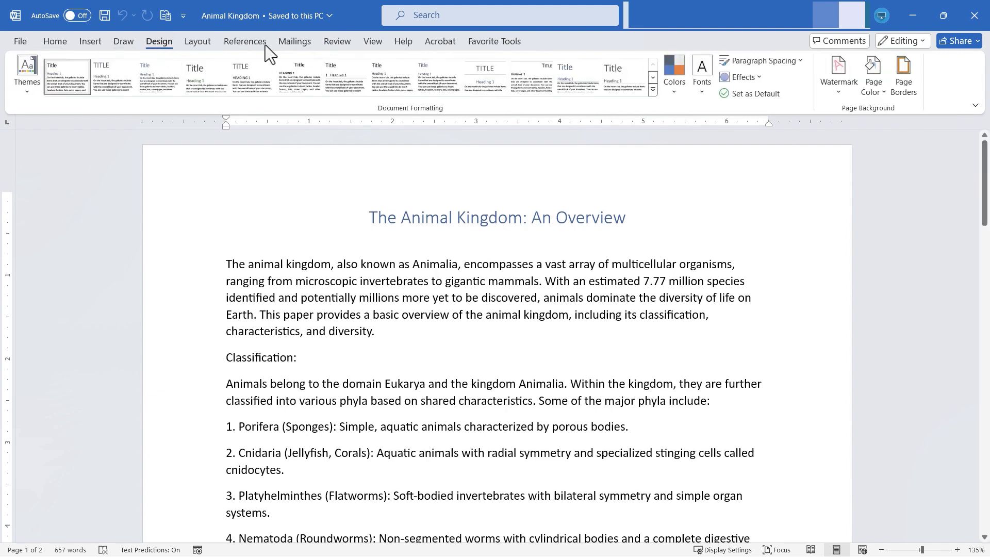
pyautogui.click(195, 41)
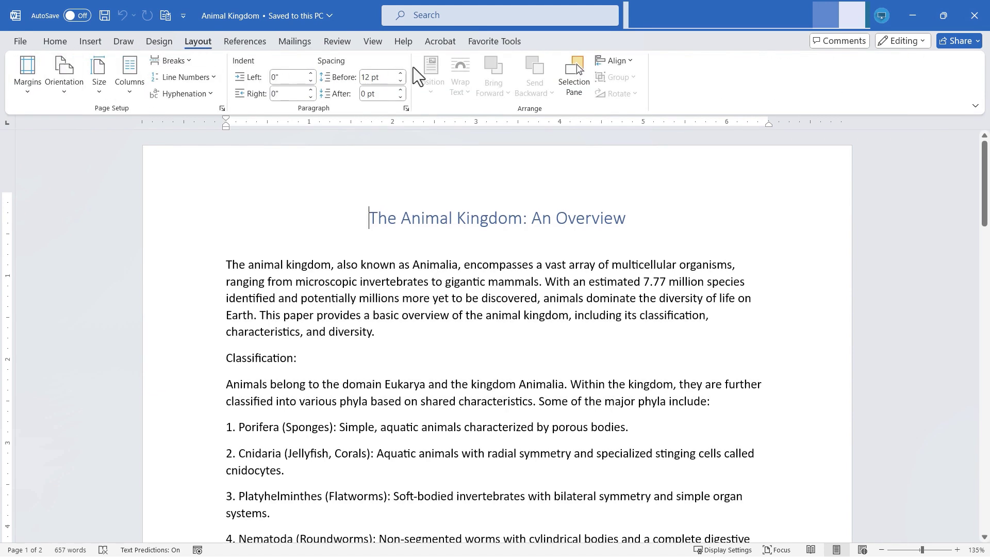
pyautogui.click(118, 40)
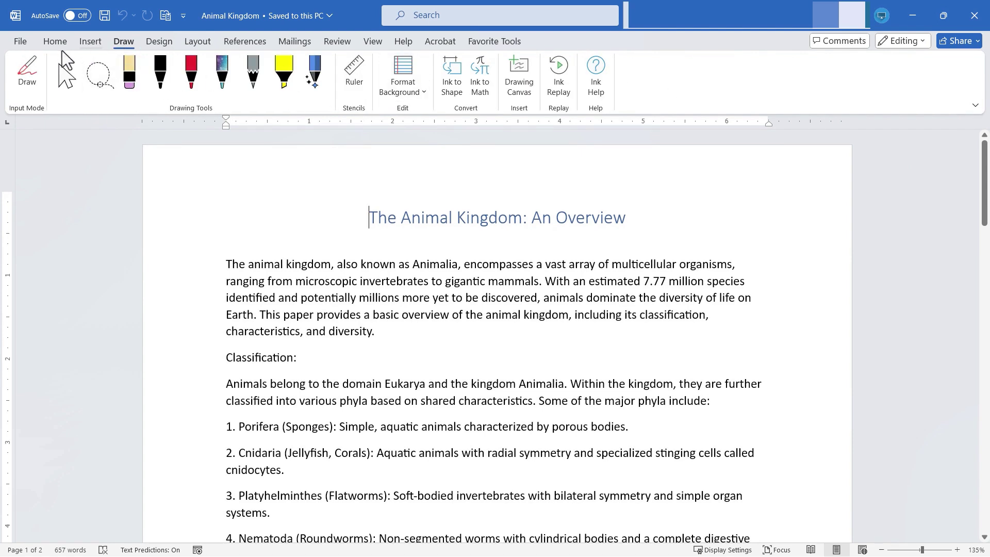
pyautogui.click(88, 43)
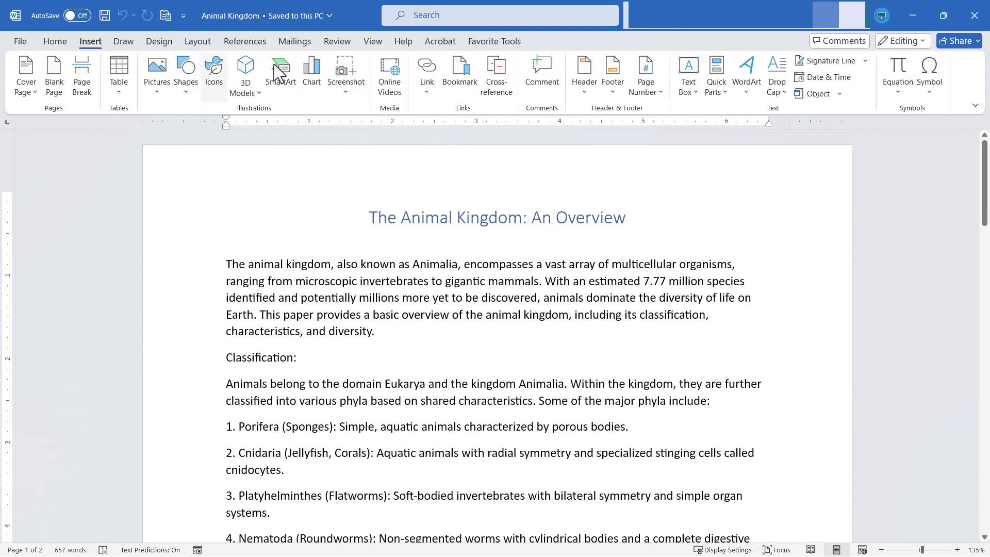
pyautogui.click(21, 43)
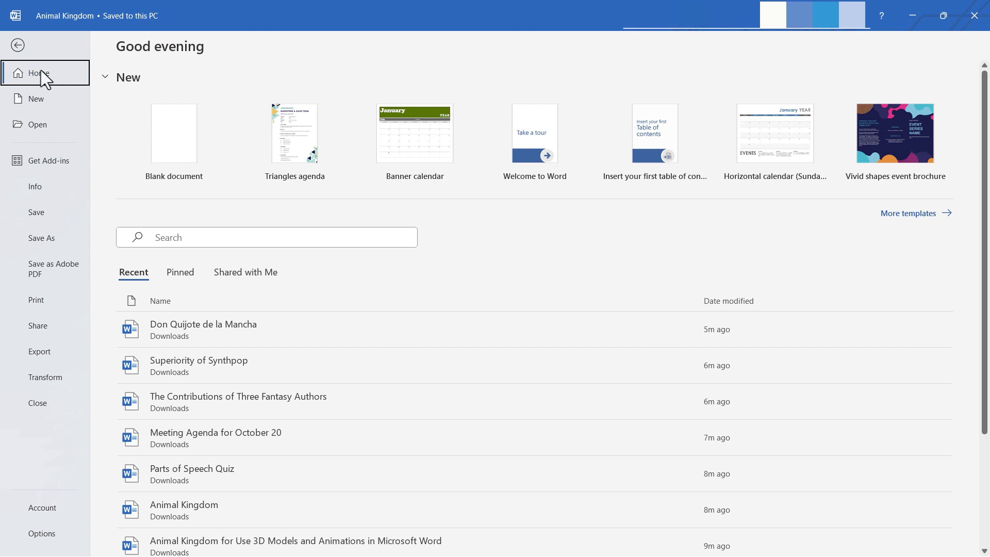
# Step: Create the blank Document2 and go back to the File start page
pyautogui.click(171, 146)
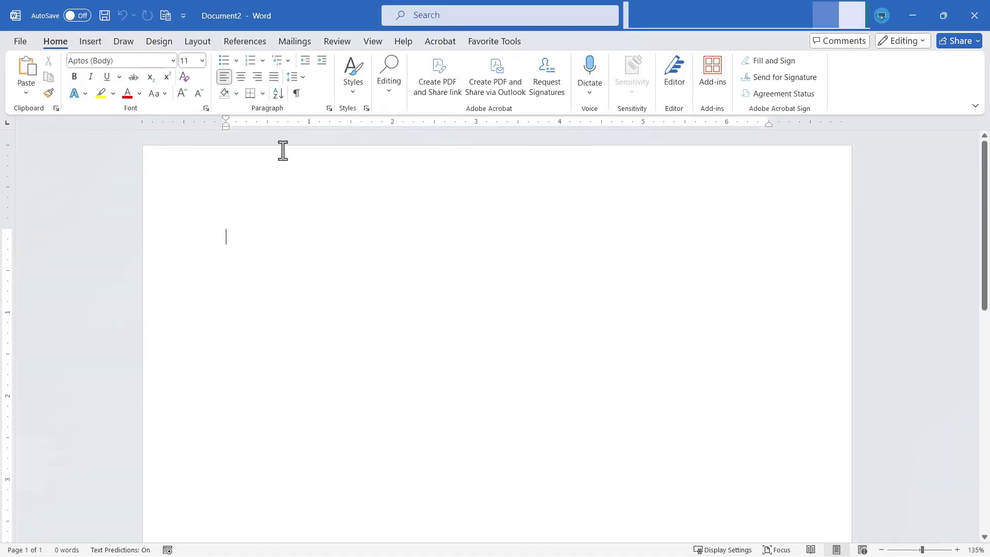
pyautogui.click(21, 41)
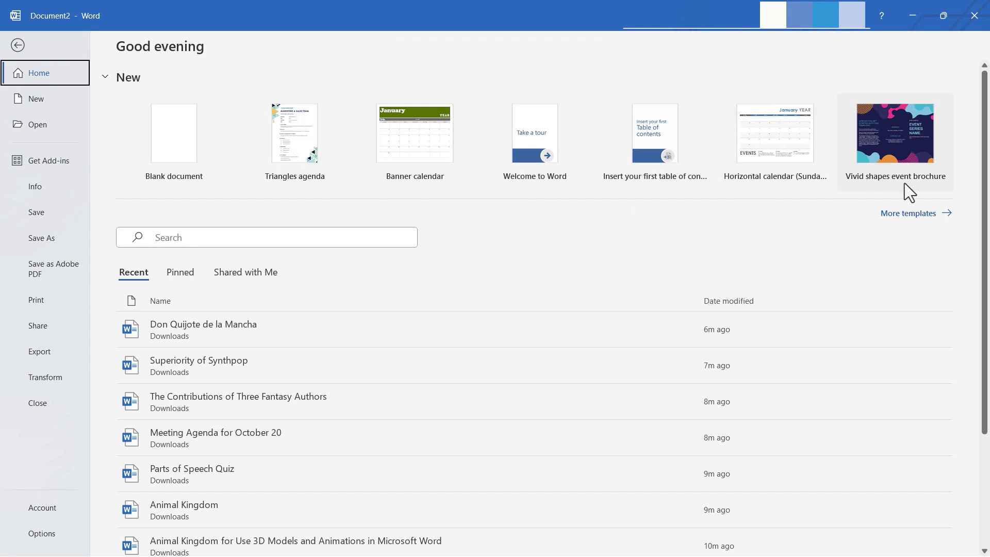
# Step: Search the online template gallery for 'Budget', then go back to the main gallery
pyautogui.click(912, 214)
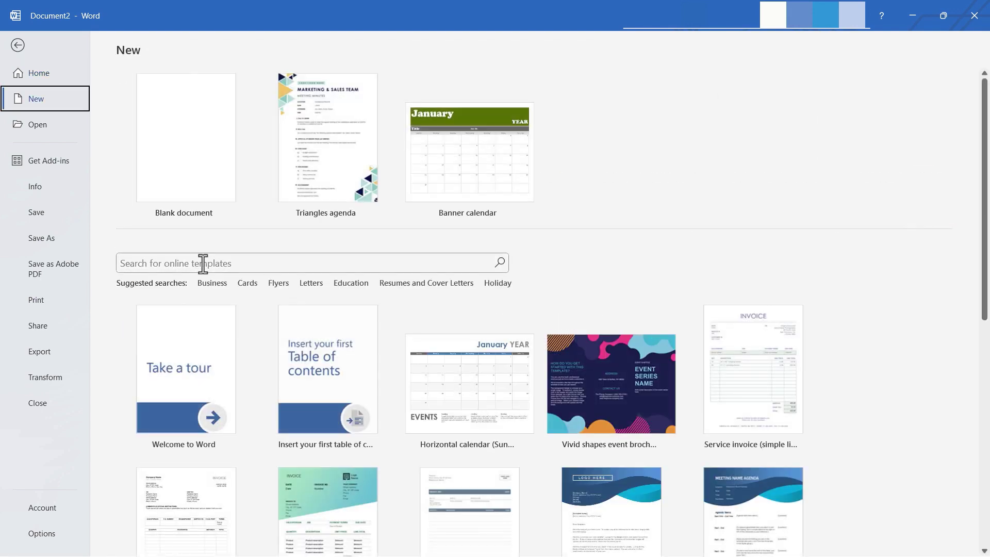
pyautogui.click(182, 263)
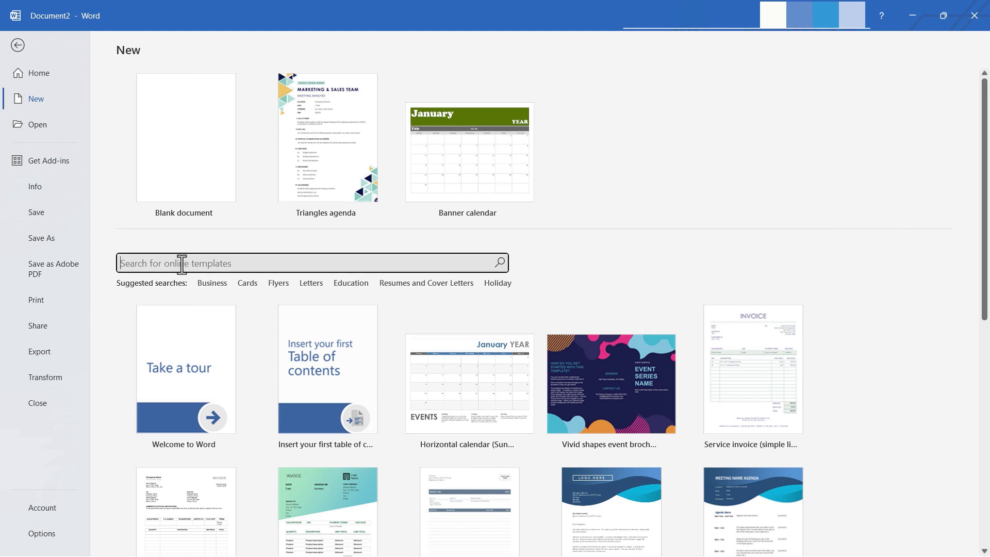
pyautogui.write('Budget')
pyautogui.press('Return')
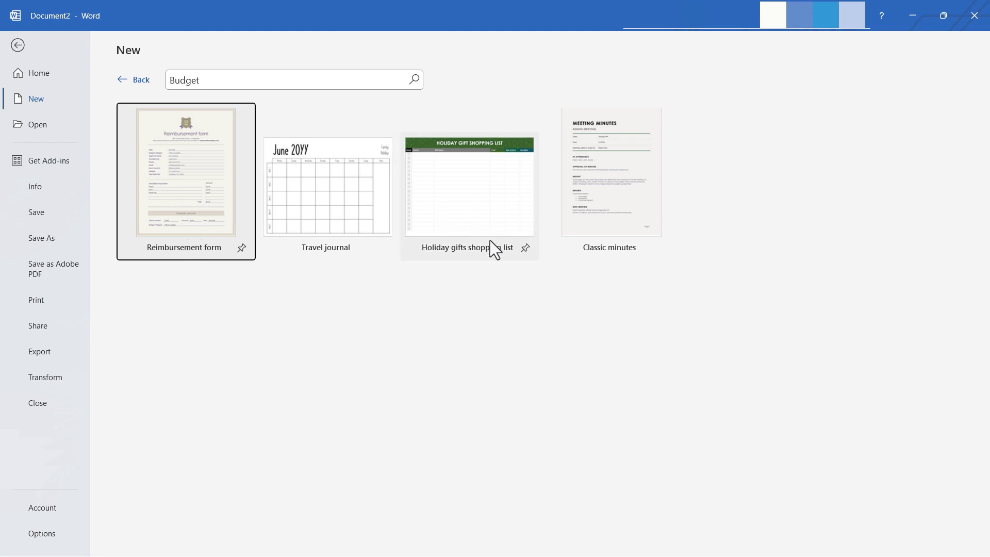
pyautogui.click(124, 80)
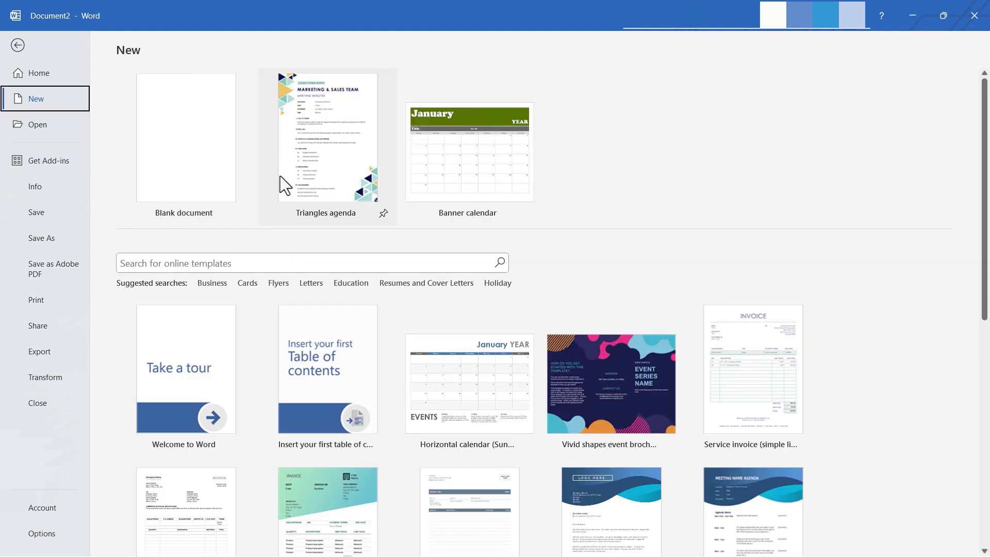
# Step: Create a new document from the Education meeting agenda template
pyautogui.click(202, 267)
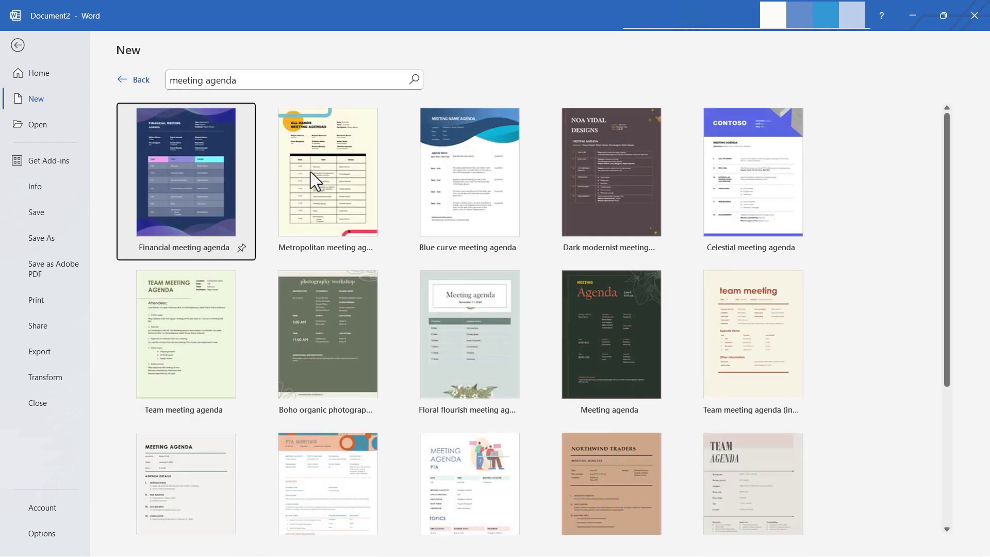
pyautogui.scroll(-4, 454, 335)
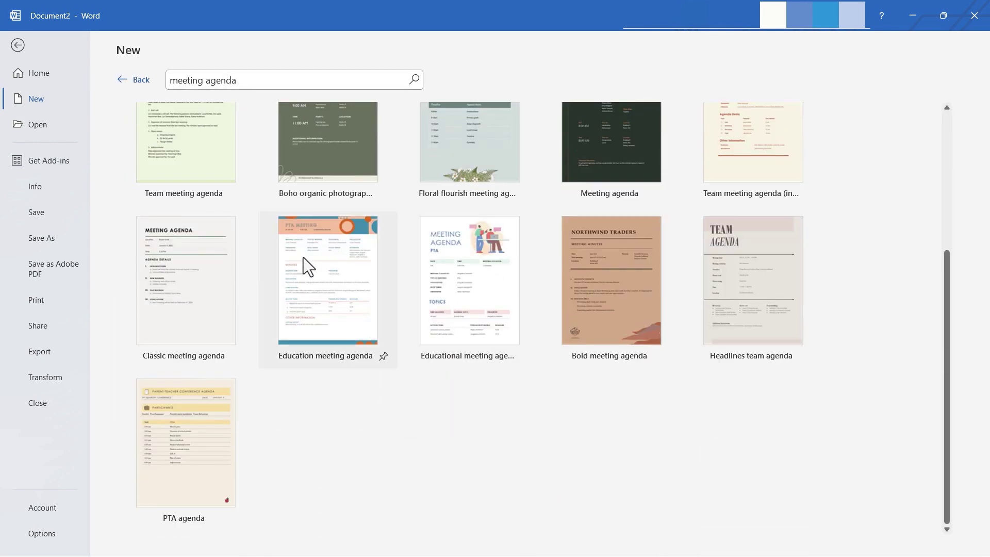
pyautogui.click(358, 292)
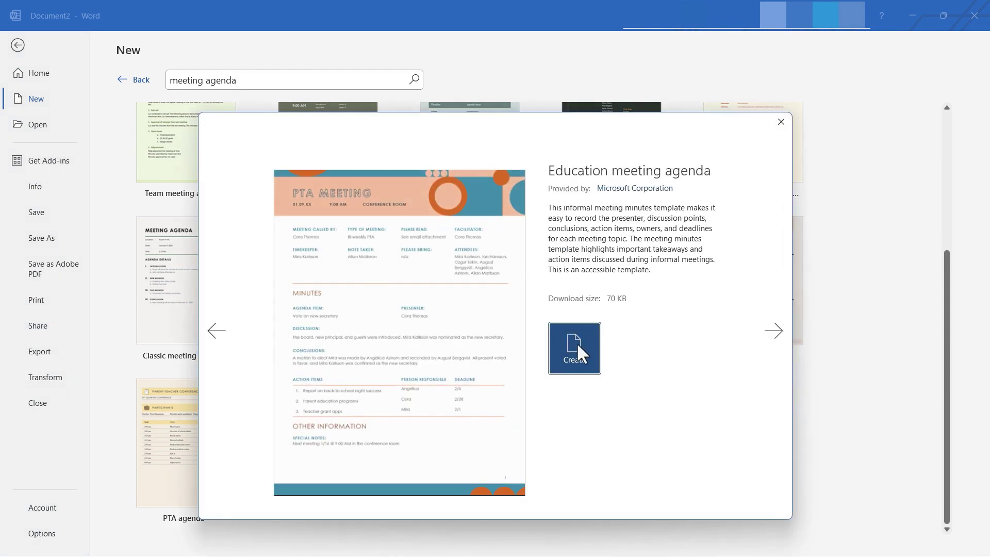
pyautogui.click(576, 342)
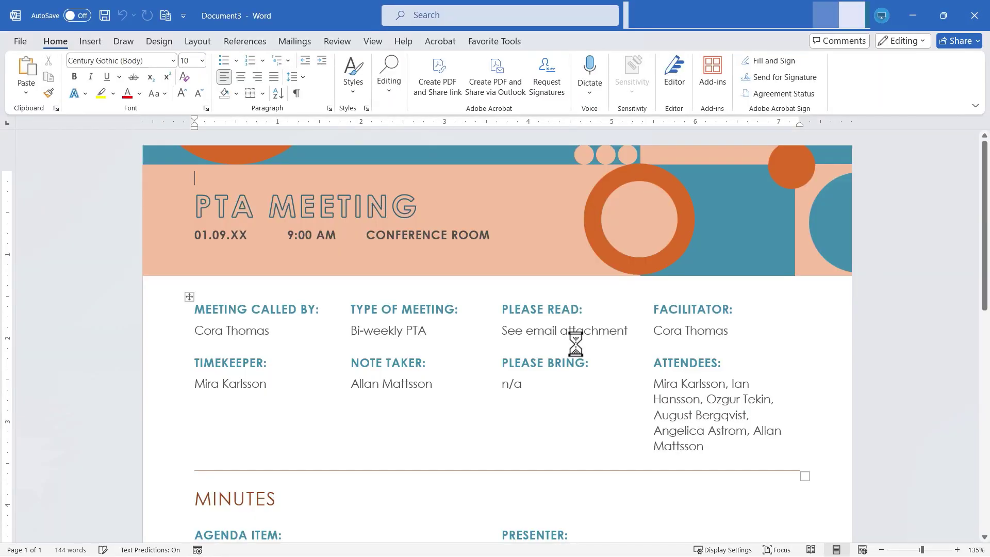
# Step: Replace the PTA MEETING title with 'ASDFASDF' and move into the meeting-type entry
pyautogui.click(361, 204)
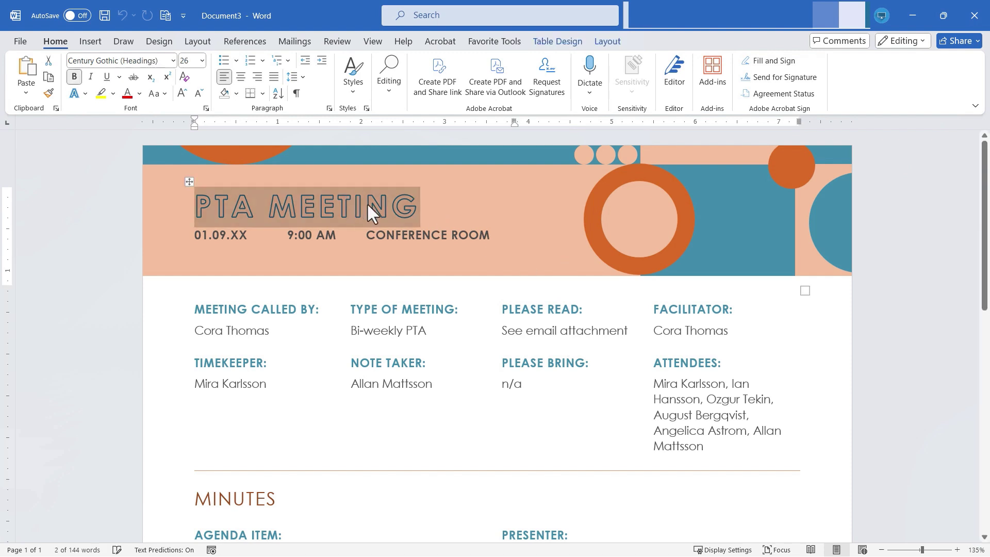
pyautogui.write('ASDFASDF')
pyautogui.click(433, 349)
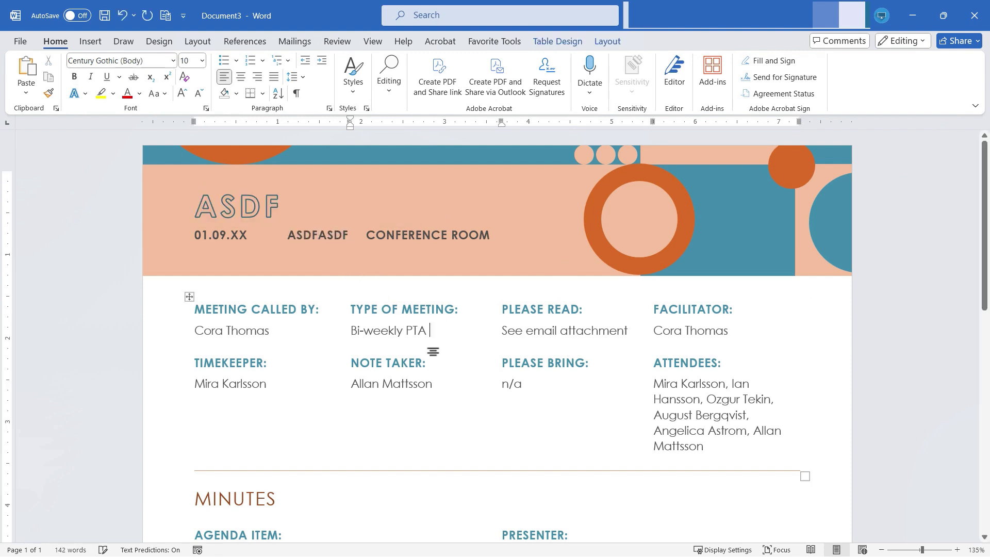
# Step: Bring up the File start page and peek at the full template gallery before returning
pyautogui.click(19, 40)
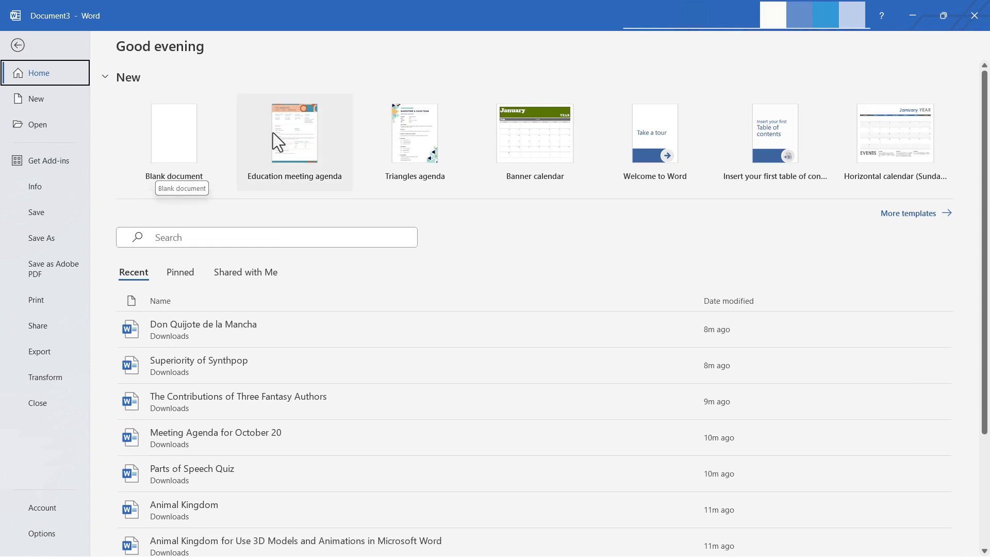
pyautogui.click(912, 217)
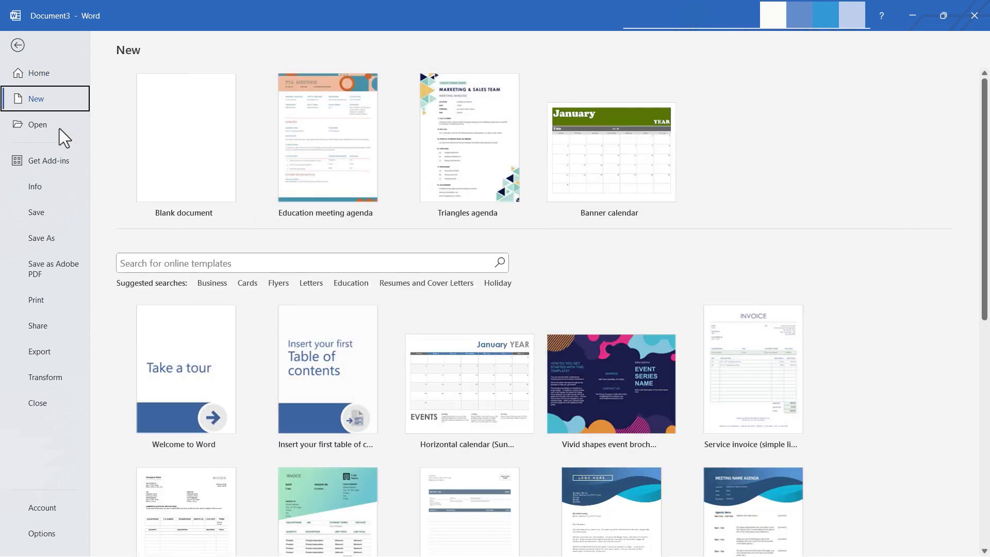
pyautogui.click(33, 74)
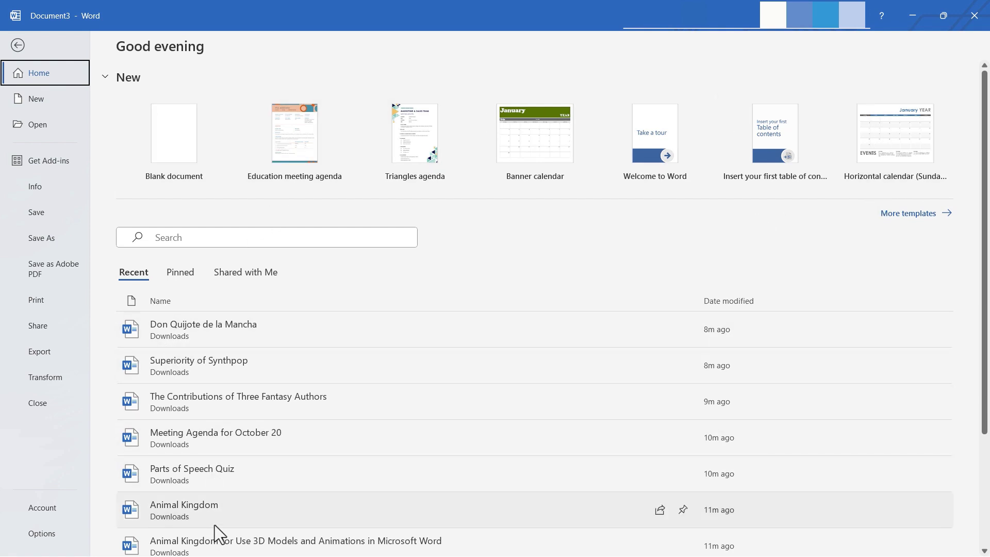
# Step: Search recent files for 'synthpop' and open Superiority of Synthpop
pyautogui.press('Tab')
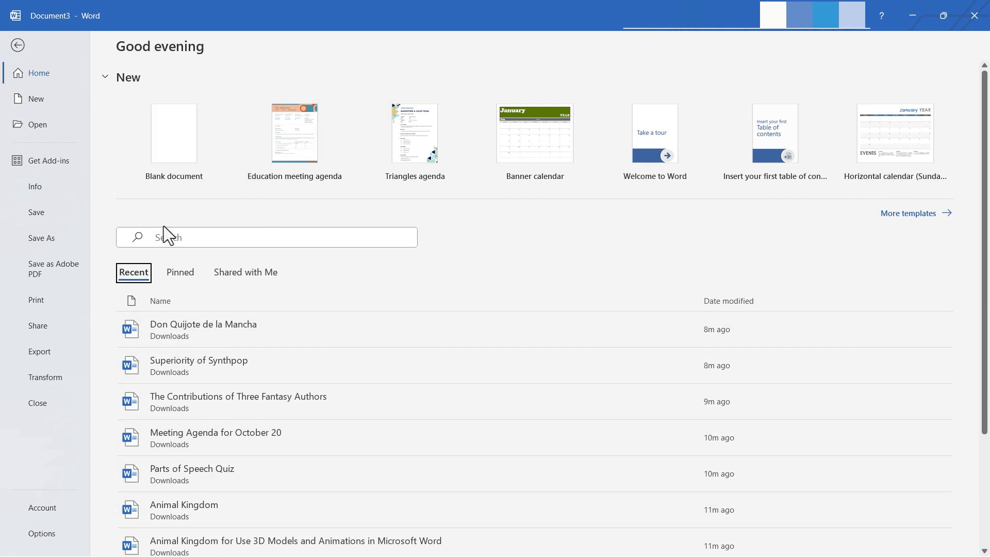
pyautogui.click(193, 238)
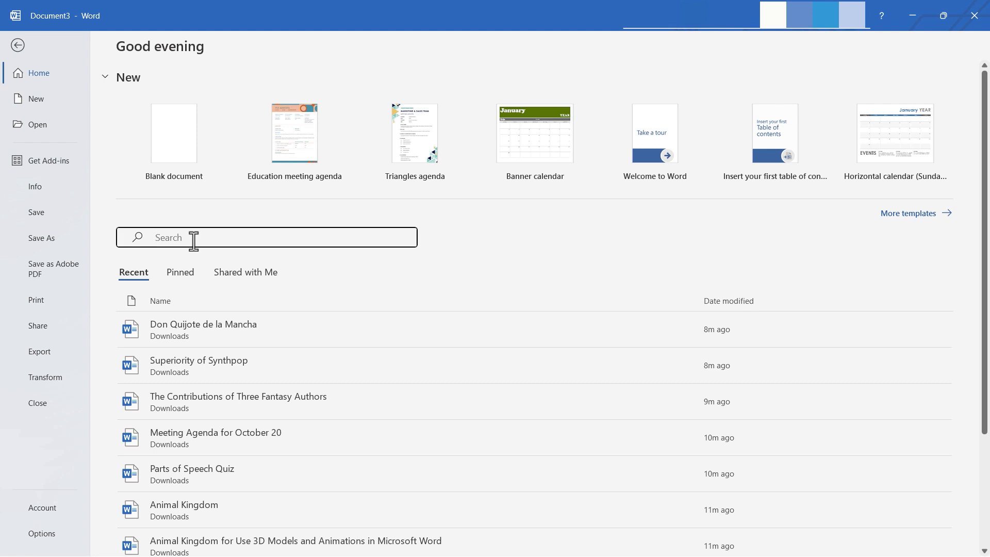
pyautogui.write('synthpop')
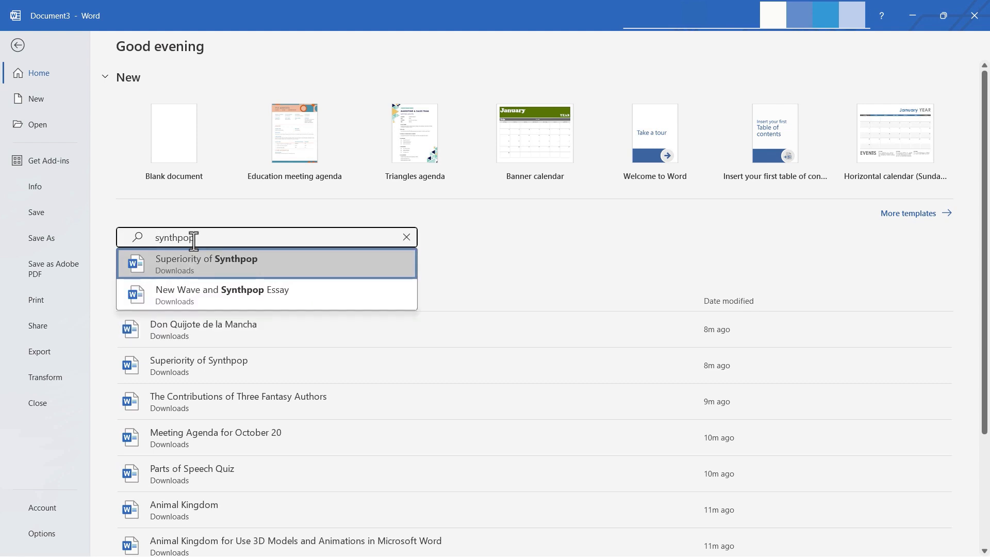
pyautogui.press('Return')
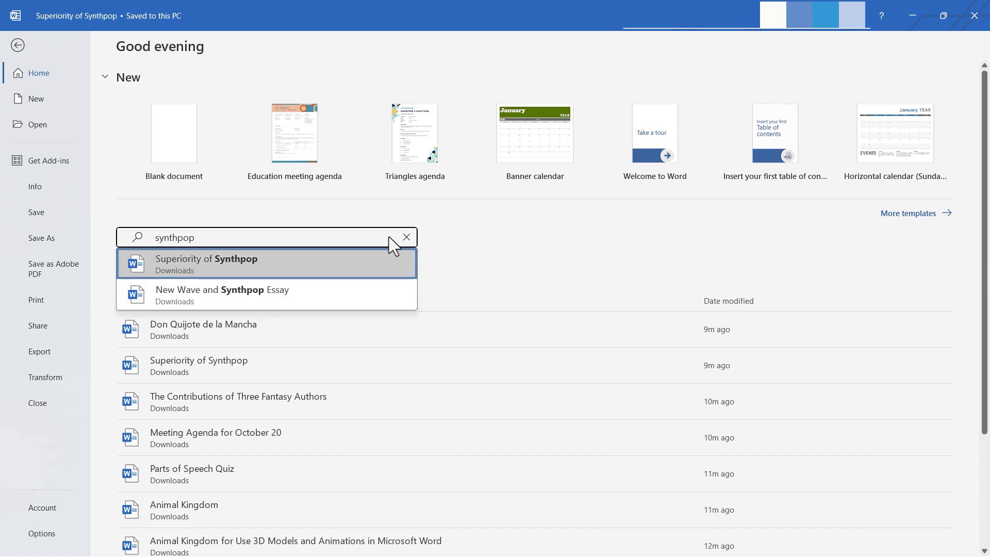
# Step: Clear the file search, pin the document, and view only the pinned files
pyautogui.click(407, 238)
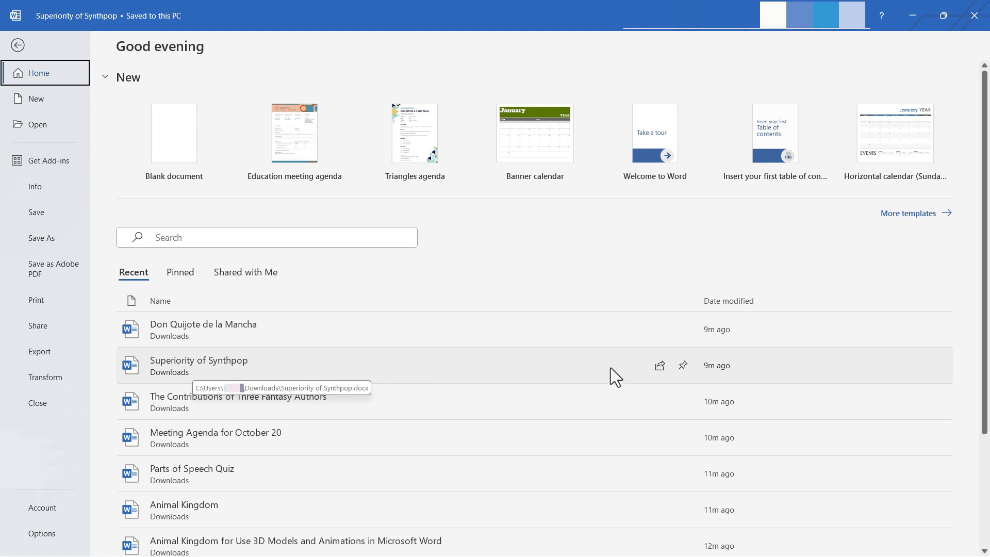
pyautogui.click(682, 365)
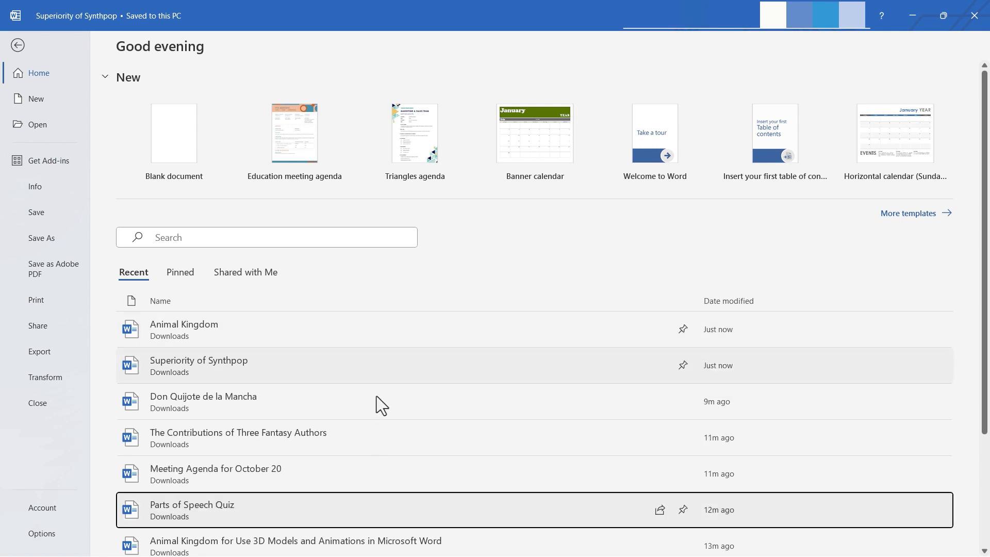
pyautogui.click(175, 273)
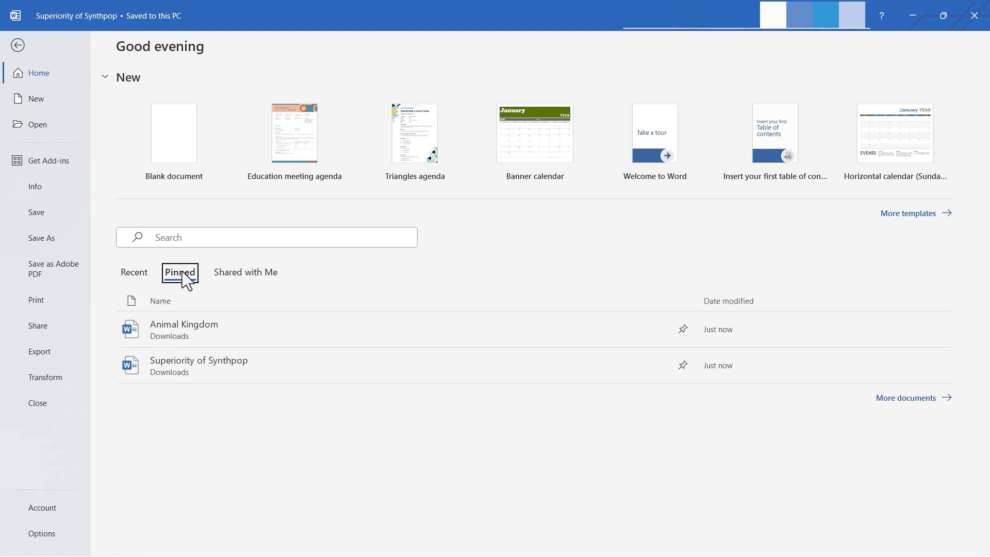
# Step: Open Superiority of Synthpop, then return to the start page's full recent documents list
pyautogui.click(246, 357)
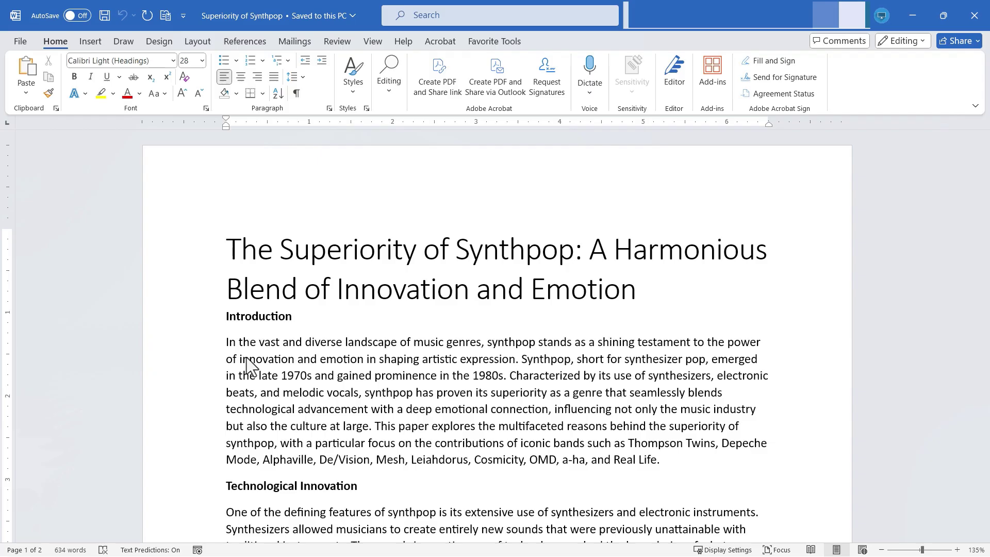
pyautogui.click(21, 42)
pyautogui.click(135, 272)
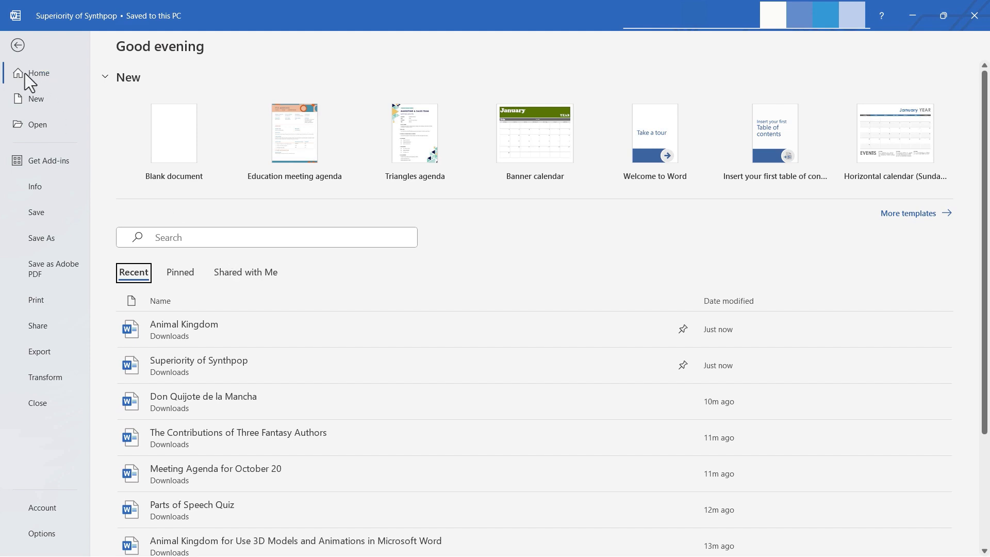
# Step: Visit the New and Open backstage pages twice each, returning Home in between
pyautogui.click(35, 100)
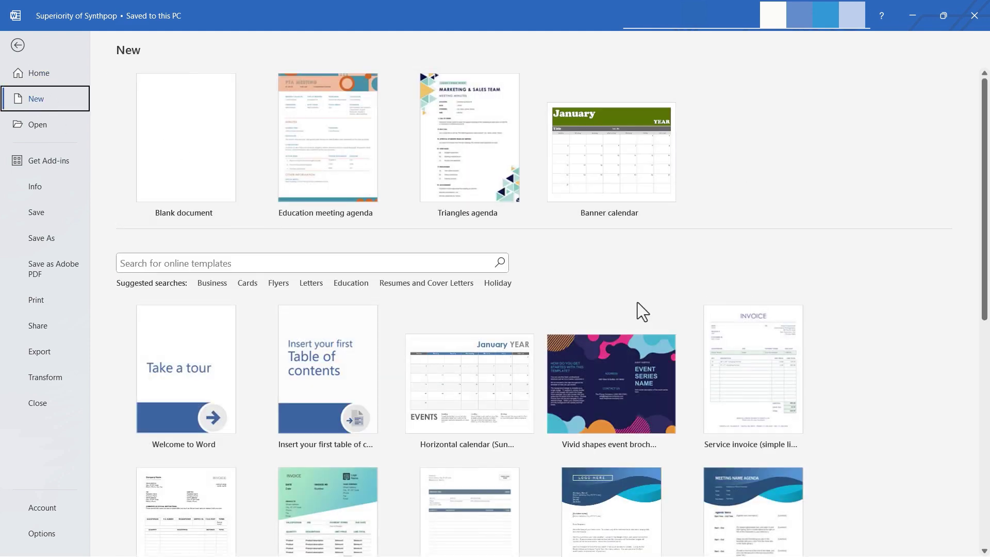
pyautogui.click(40, 76)
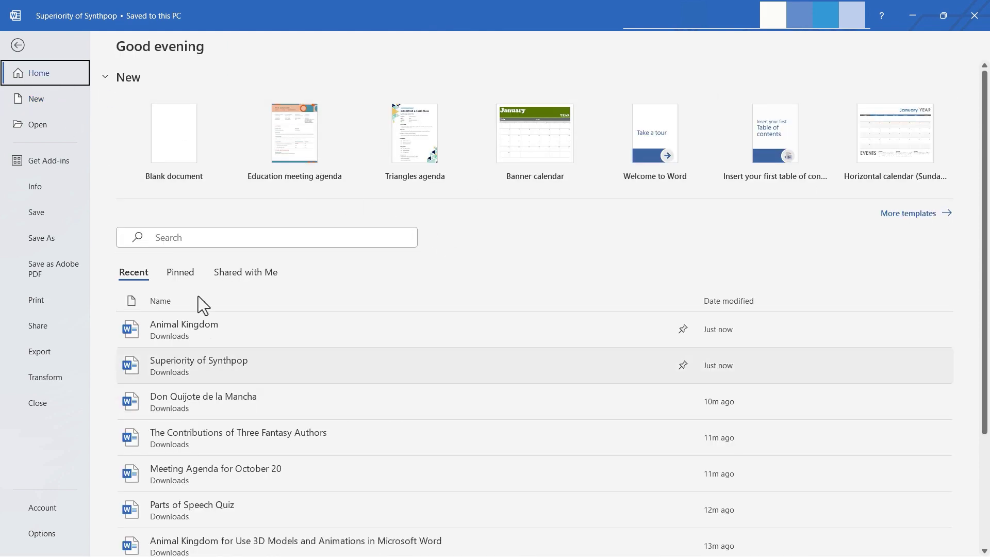
pyautogui.click(33, 103)
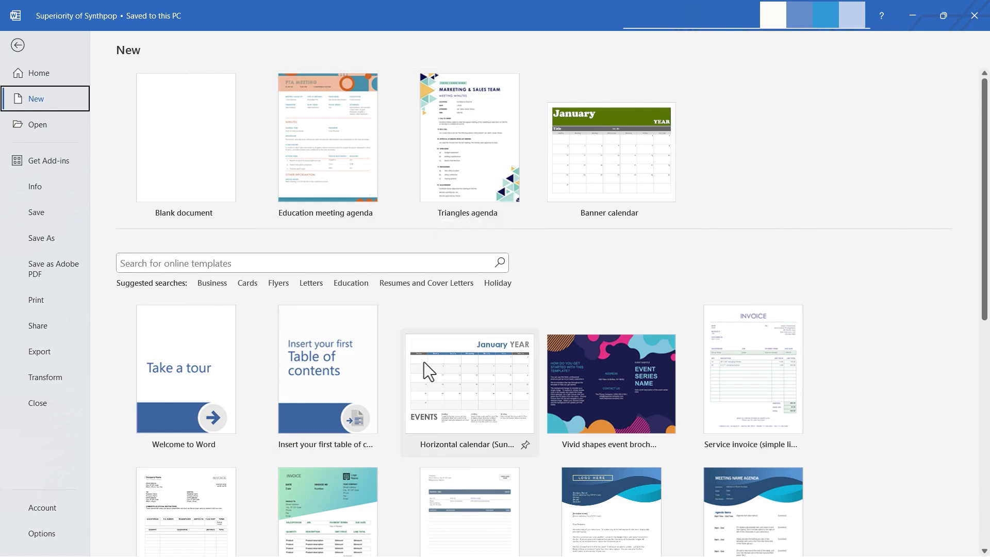
pyautogui.scroll(-2, 420, 367)
pyautogui.scroll(2, 417, 367)
pyautogui.click(42, 126)
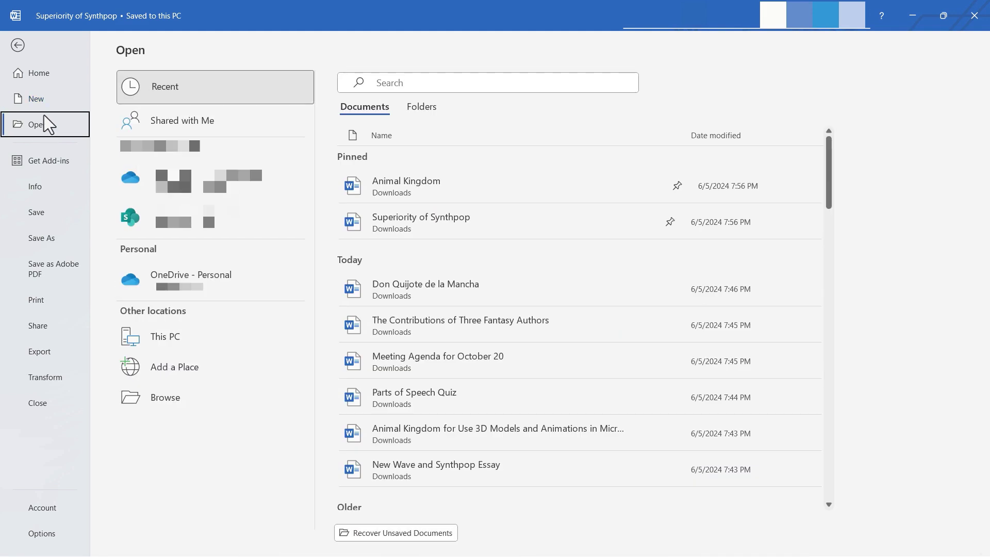
pyautogui.click(37, 73)
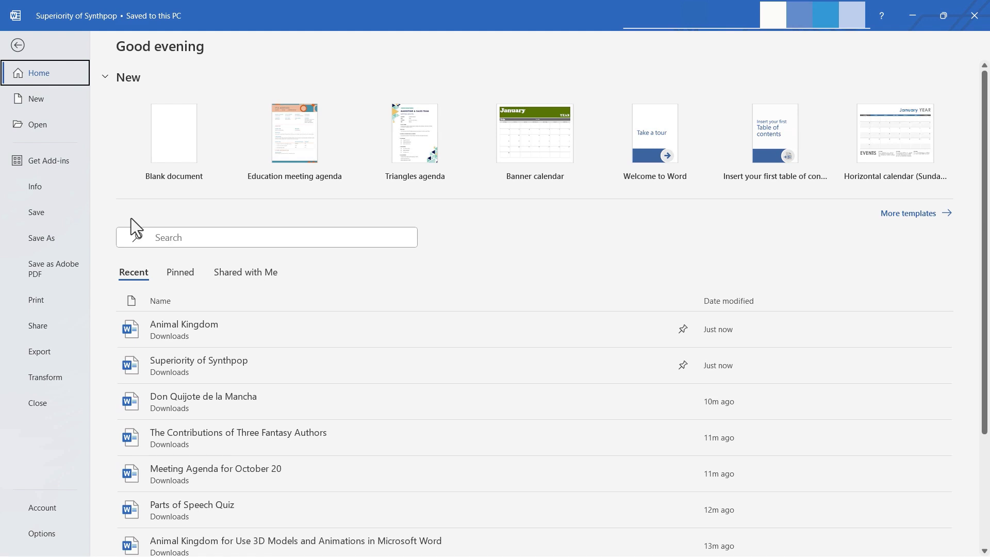
pyautogui.click(36, 124)
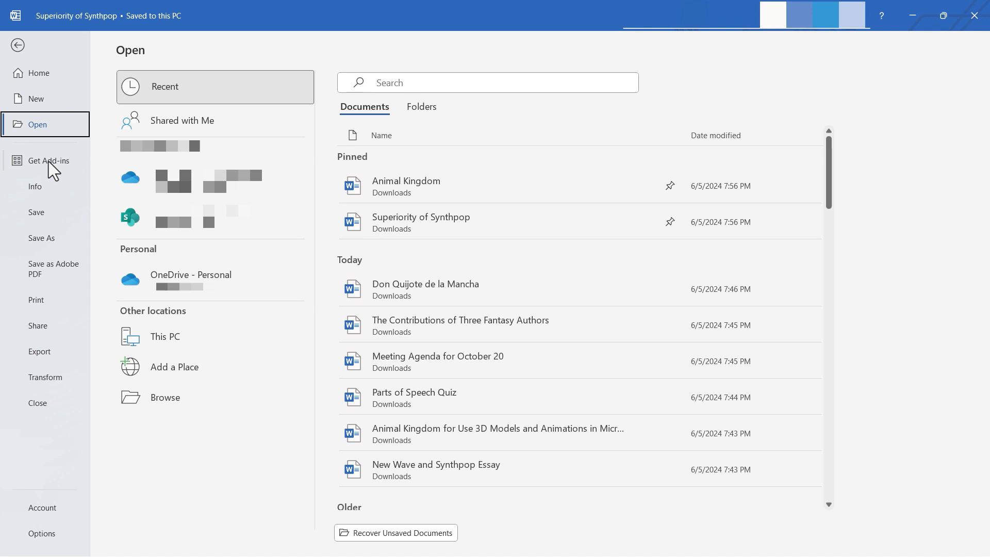
# Step: Browse the Office Add-ins store down to Adobe Creative Cloud and add it
pyautogui.click(49, 77)
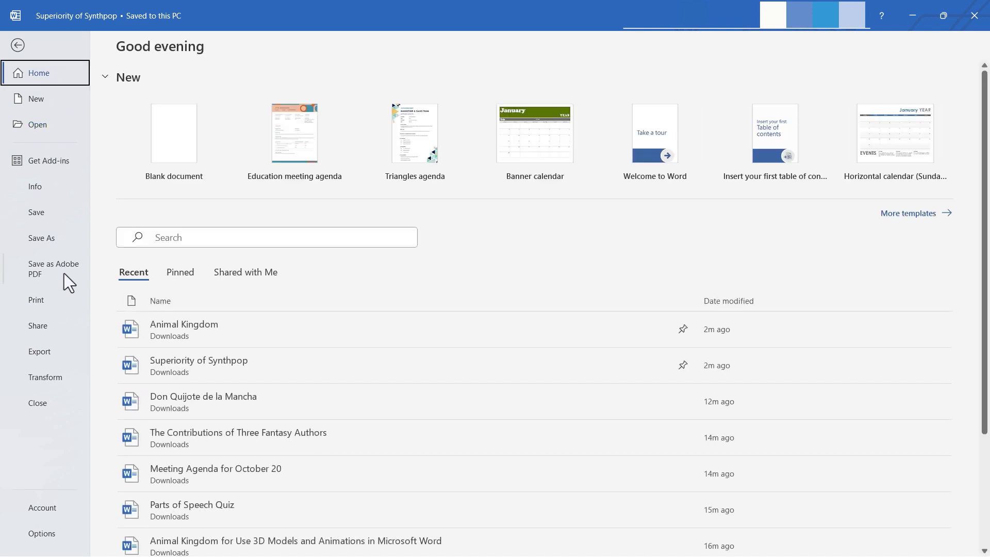
pyautogui.click(51, 159)
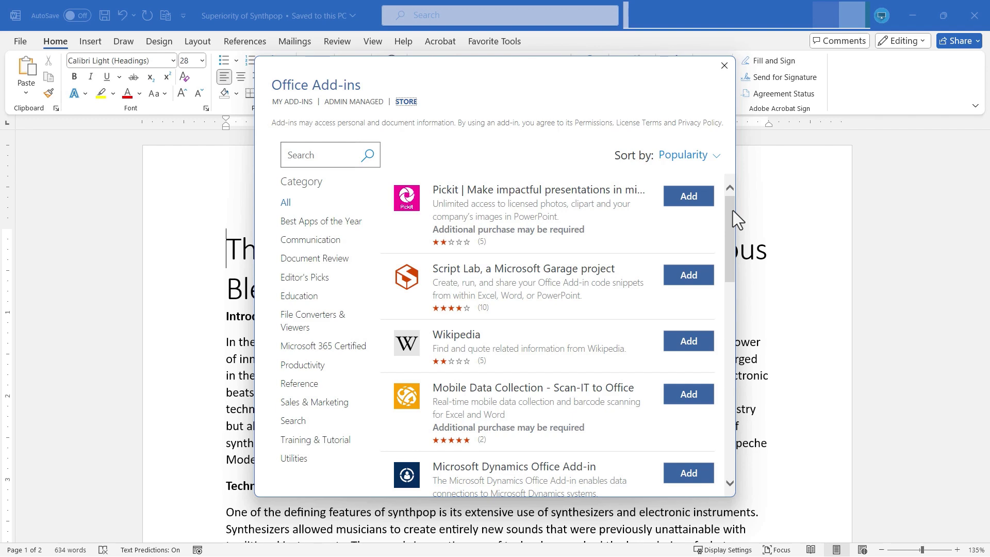
pyautogui.scroll(-2, 736, 216)
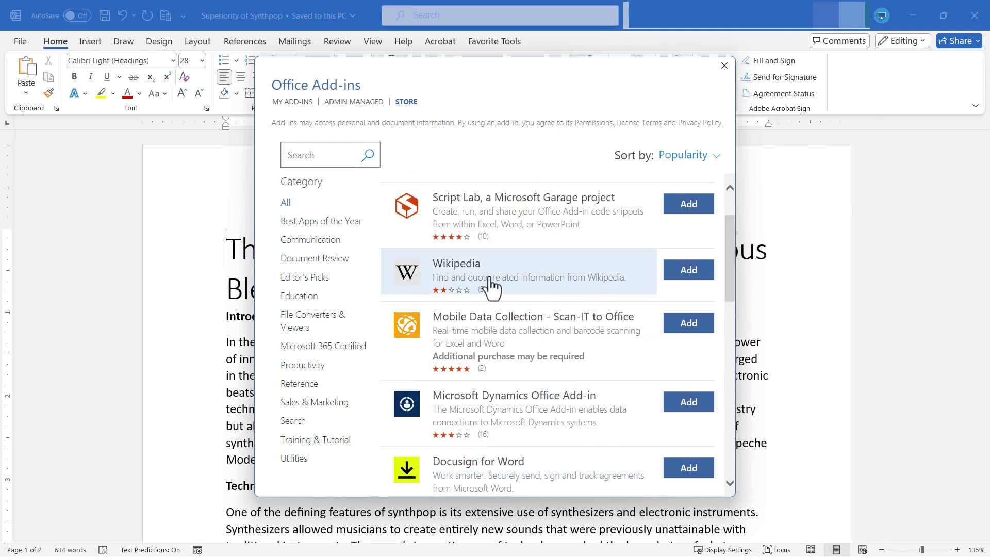
pyautogui.scroll(-5, 731, 395)
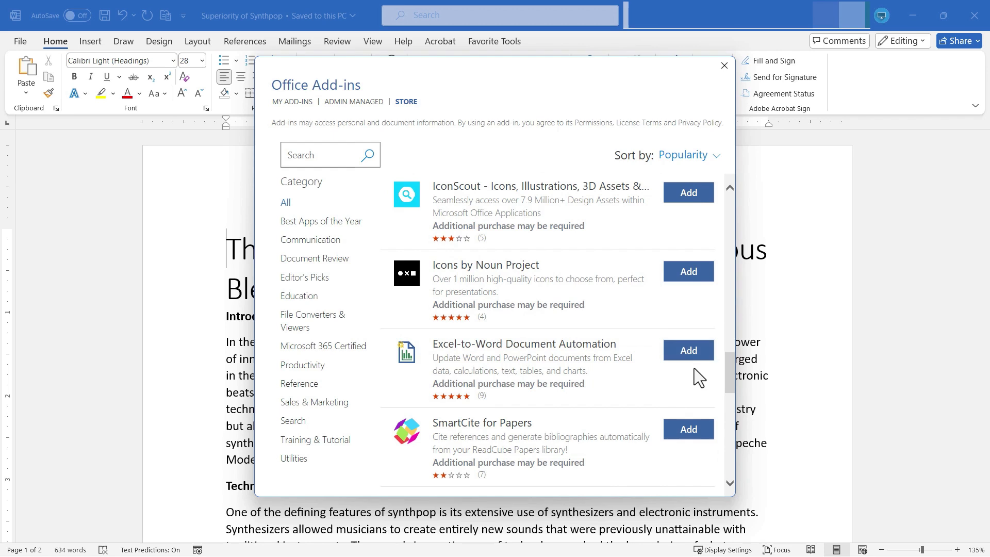
pyautogui.scroll(-5, 505, 261)
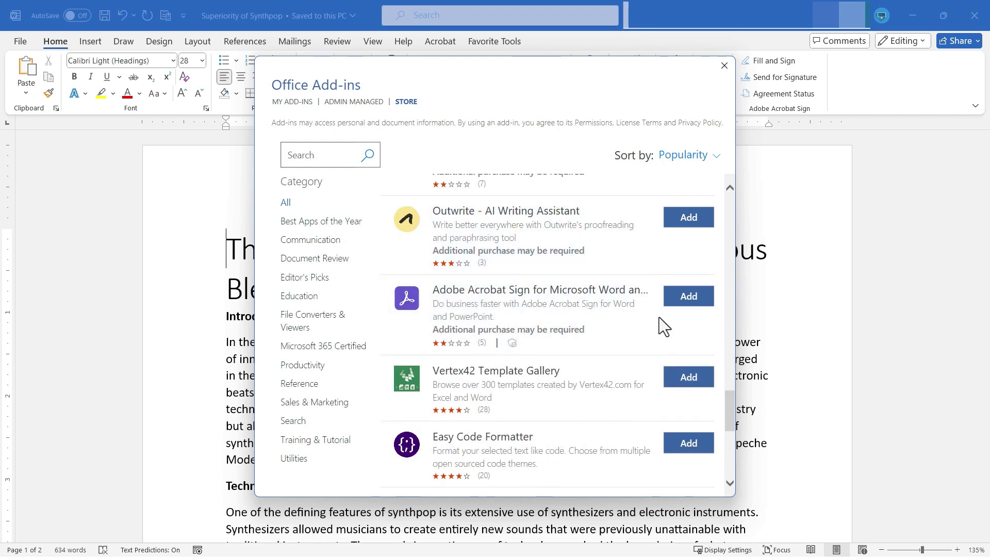
pyautogui.scroll(-5, 663, 320)
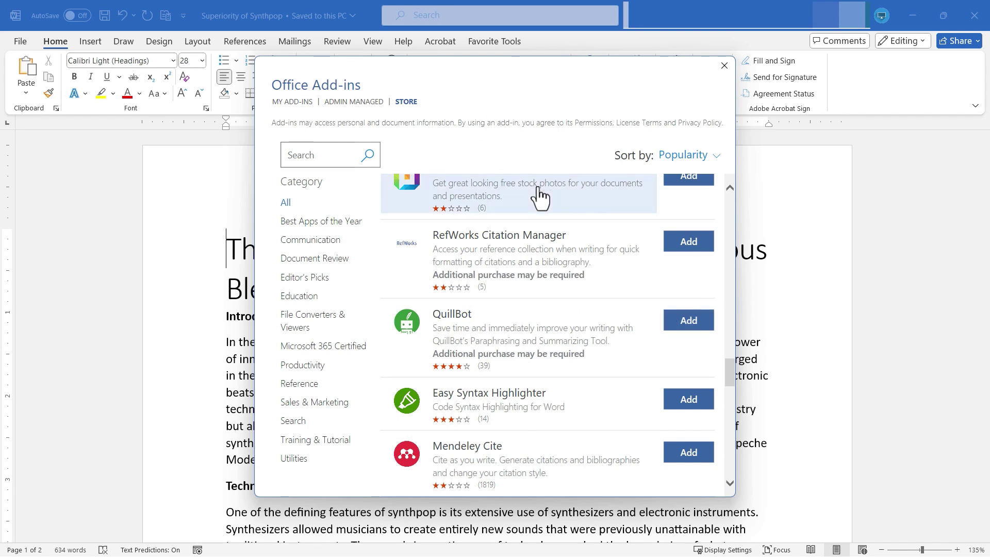
pyautogui.scroll(-1, 639, 376)
pyautogui.scroll(-5, 633, 379)
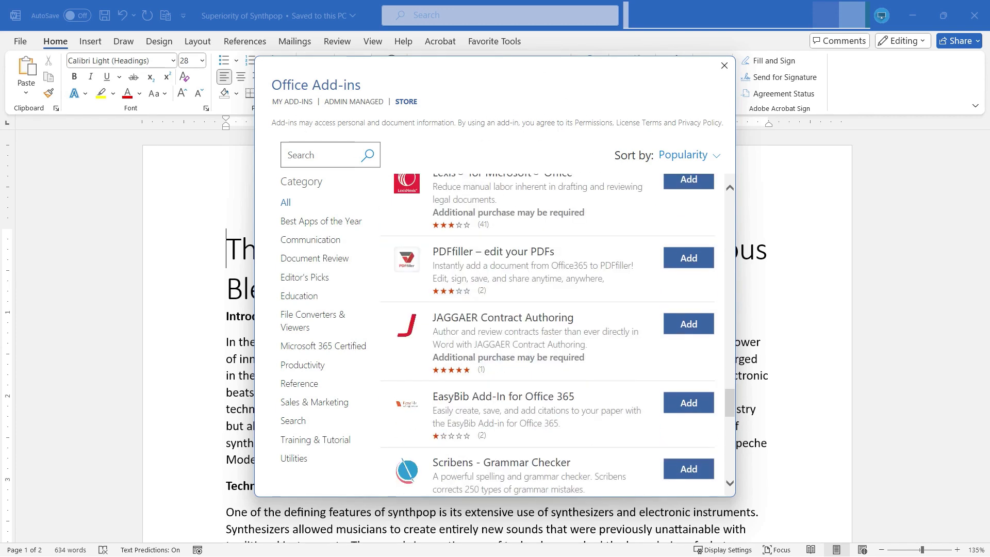
pyautogui.scroll(-10, 575, 383)
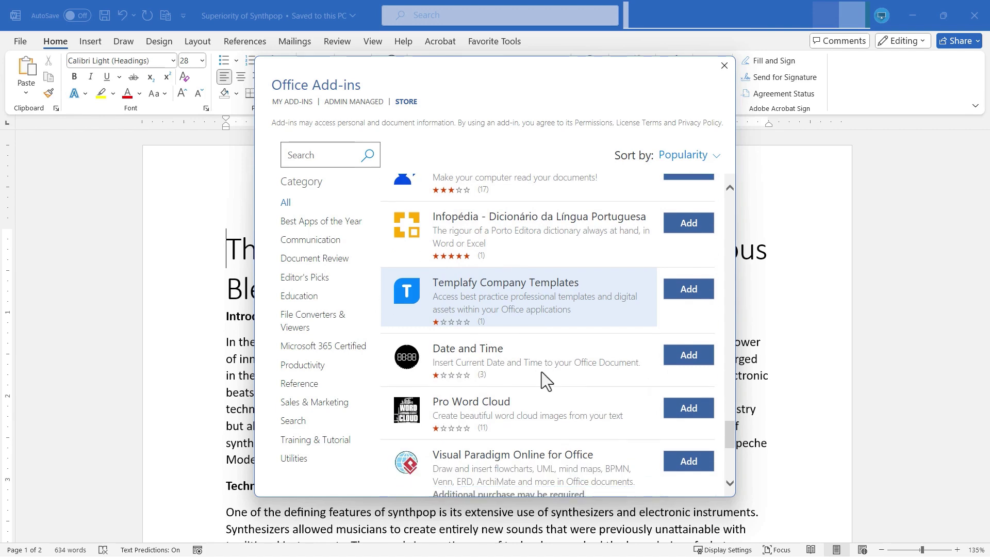
pyautogui.scroll(-3, 545, 376)
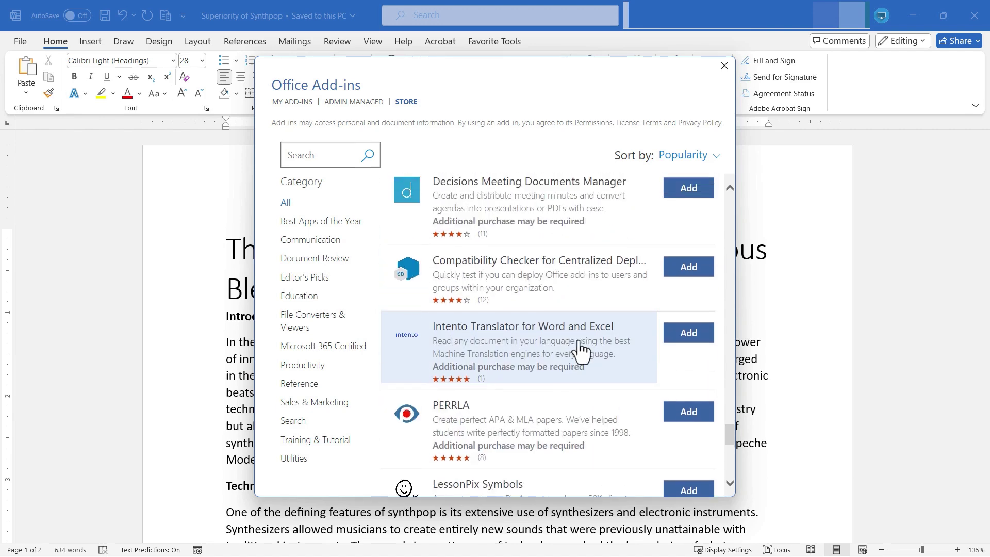
pyautogui.scroll(-4, 622, 420)
pyautogui.scroll(-2, 541, 391)
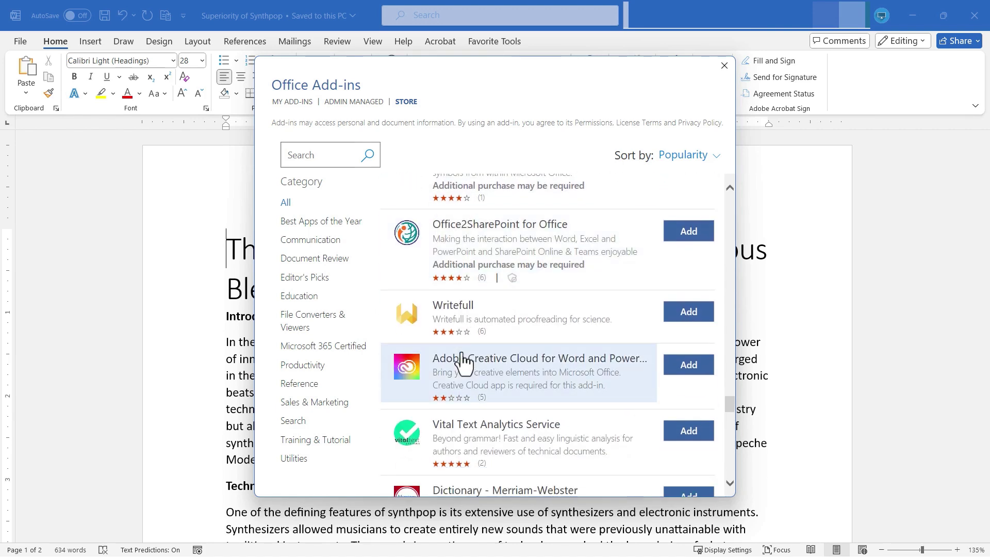
pyautogui.click(691, 366)
# Step: Confirm installing Adobe Creative Cloud and allow the add-in to run
pyautogui.click(635, 302)
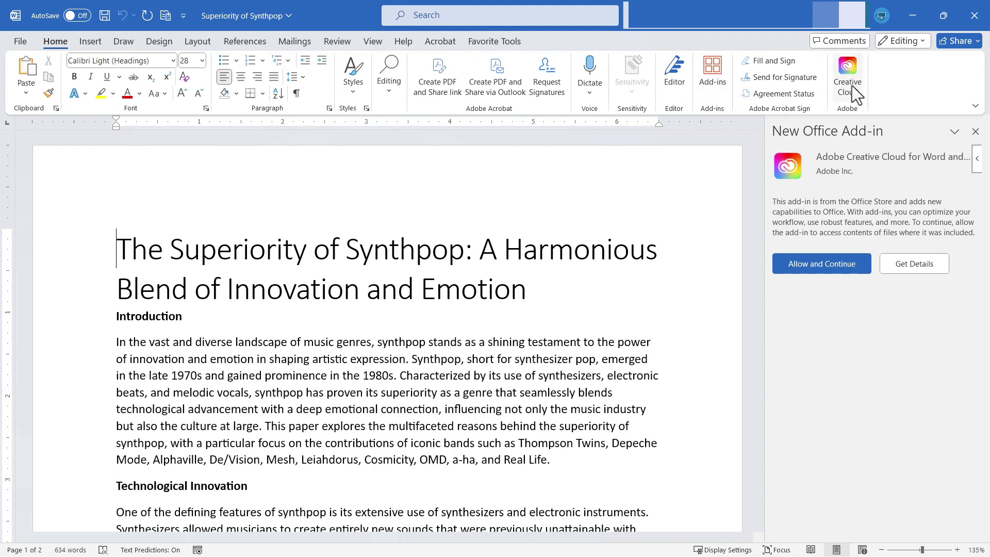
pyautogui.click(816, 261)
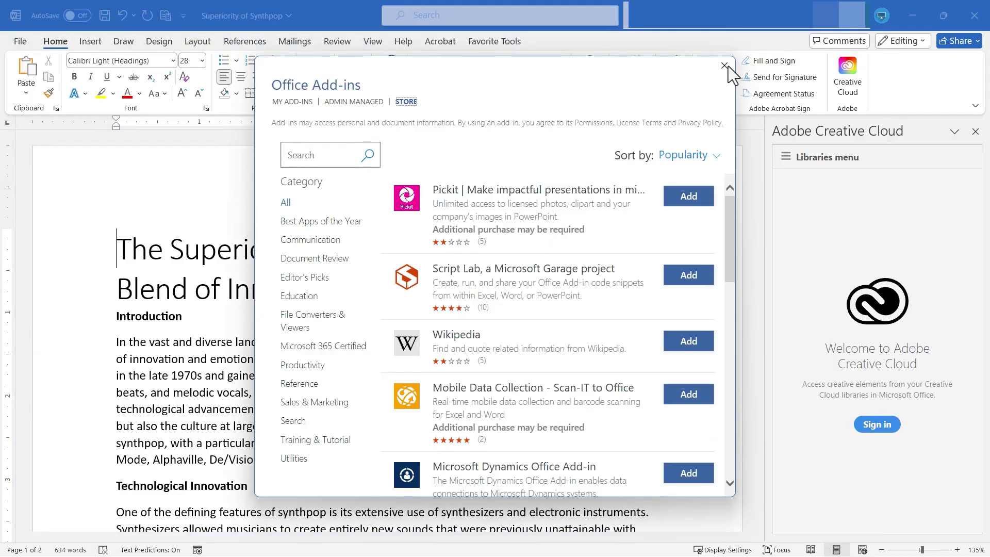
pyautogui.click(727, 66)
pyautogui.click(22, 41)
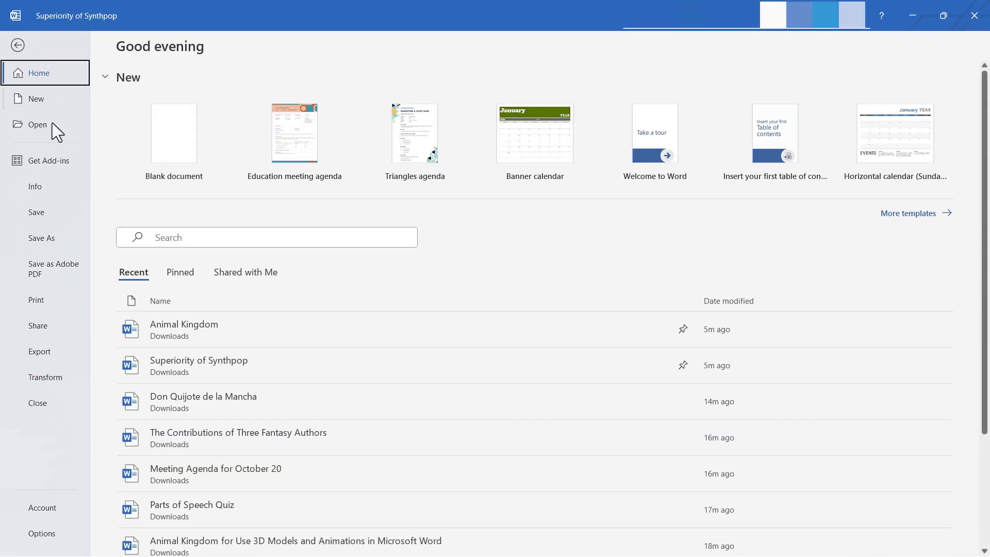
pyautogui.click(35, 188)
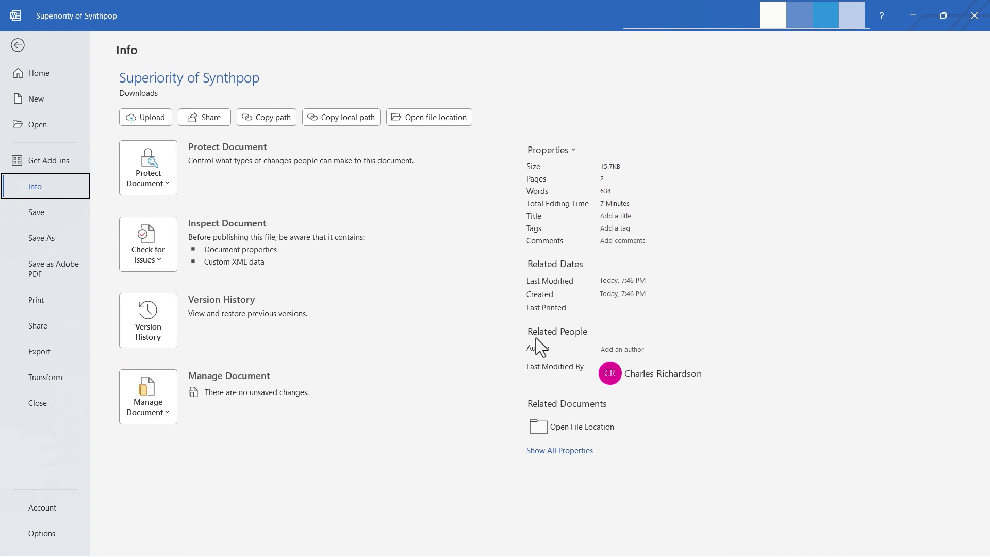
pyautogui.click(149, 118)
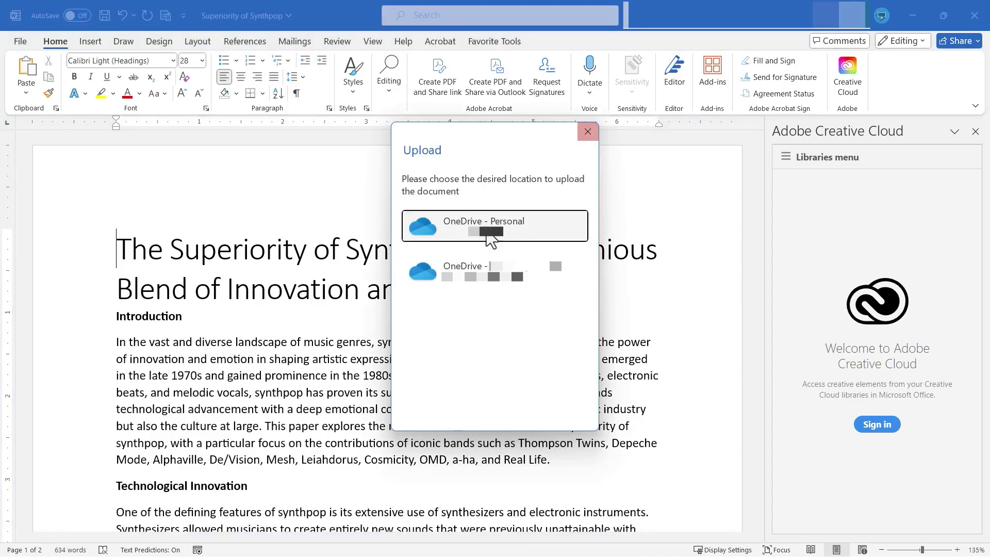
pyautogui.click(588, 132)
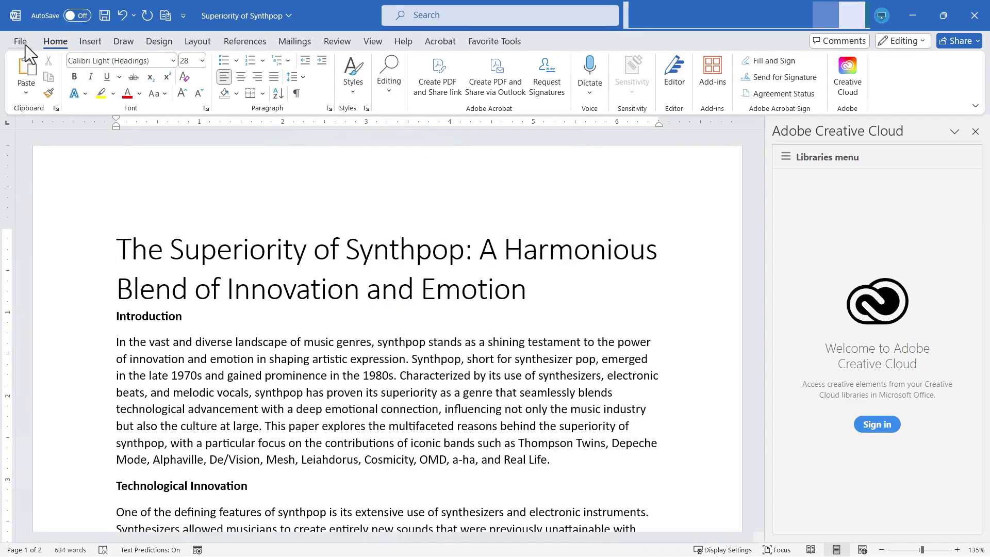
pyautogui.click(26, 45)
pyautogui.click(34, 187)
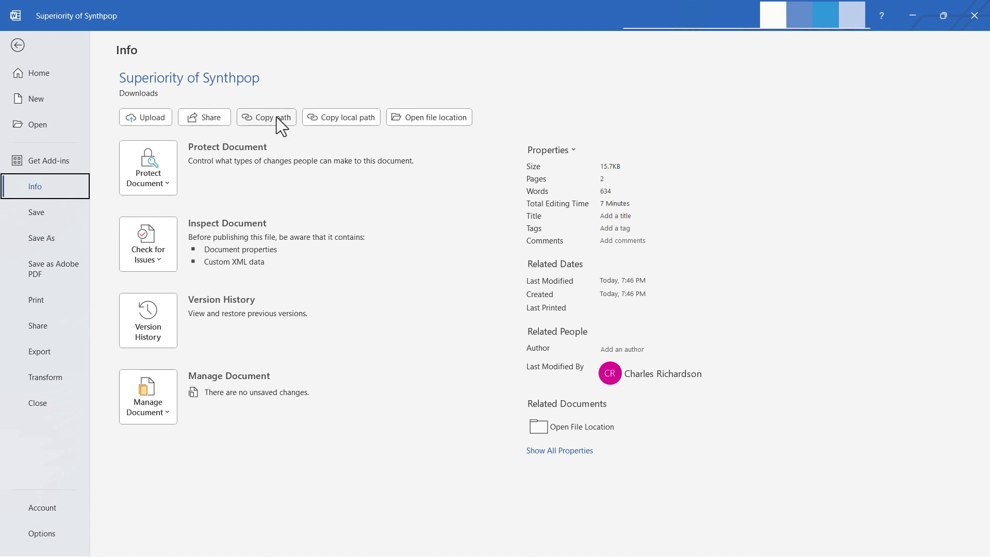
pyautogui.click(422, 118)
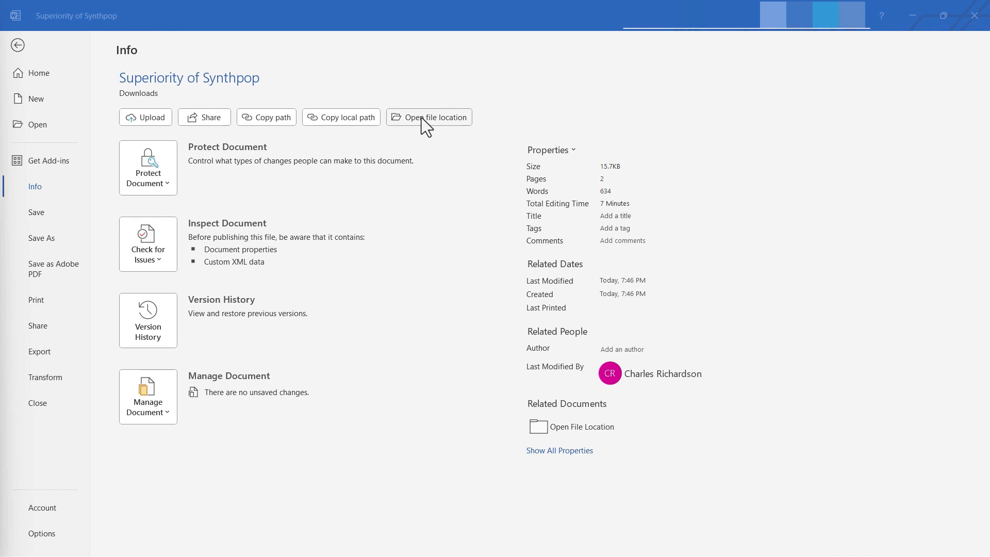
pyautogui.click(155, 185)
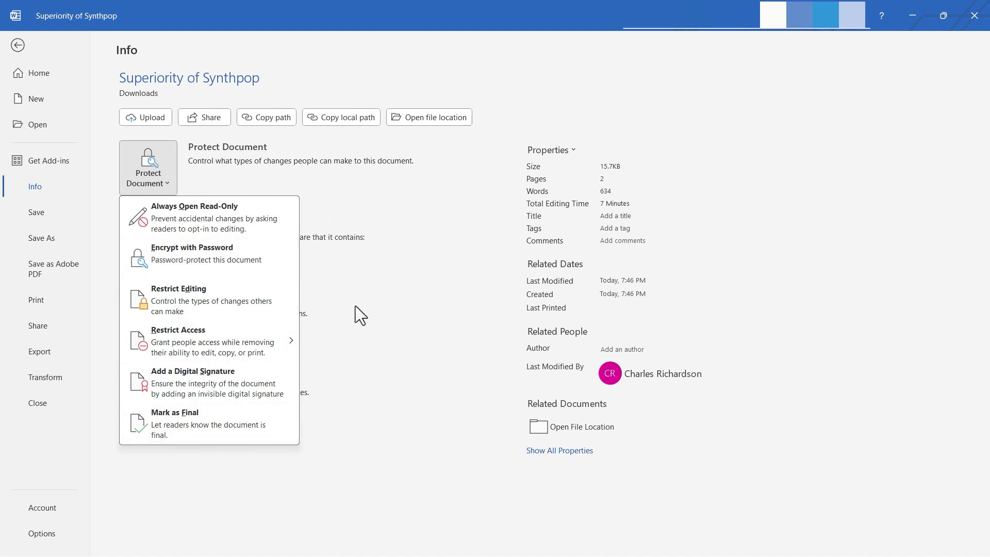
pyautogui.press('Escape')
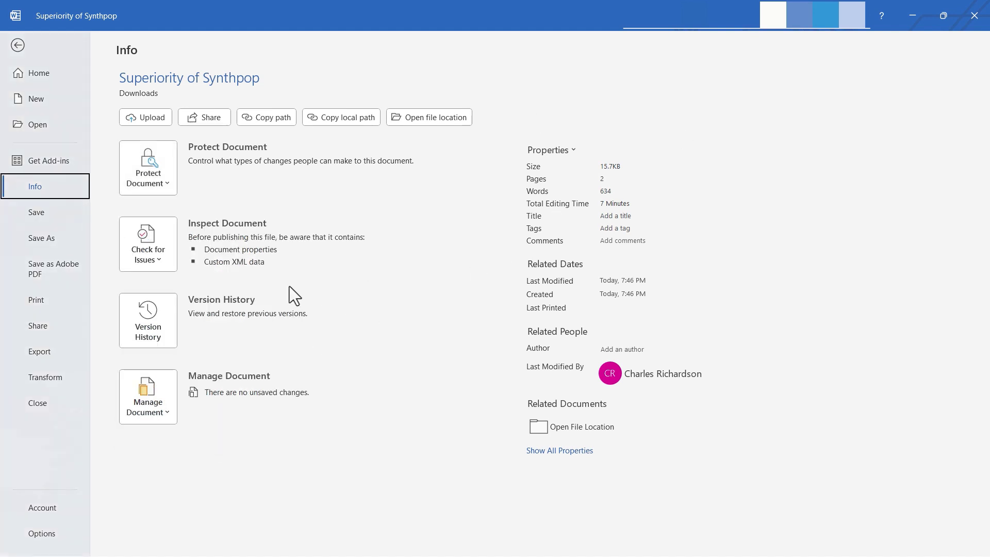
pyautogui.click(150, 259)
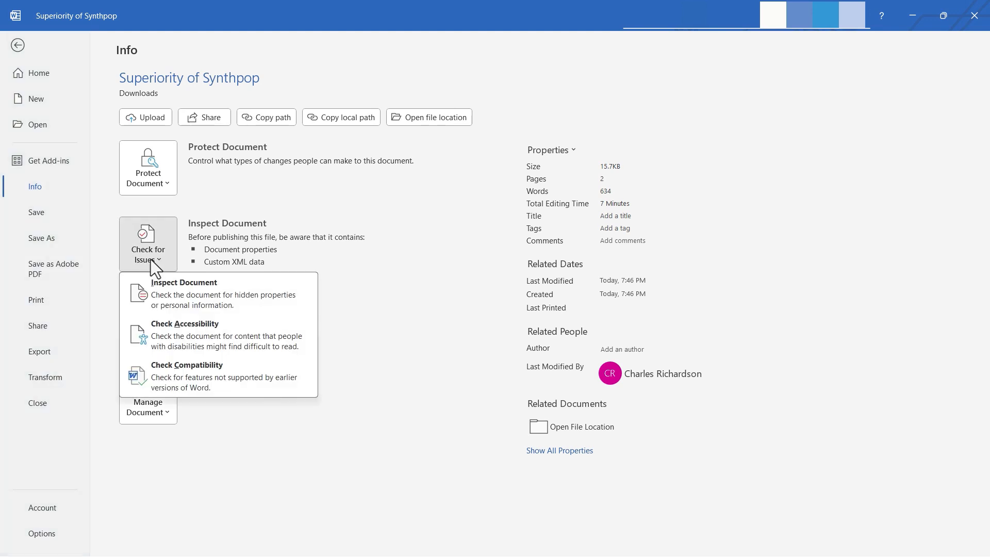
pyautogui.click(182, 290)
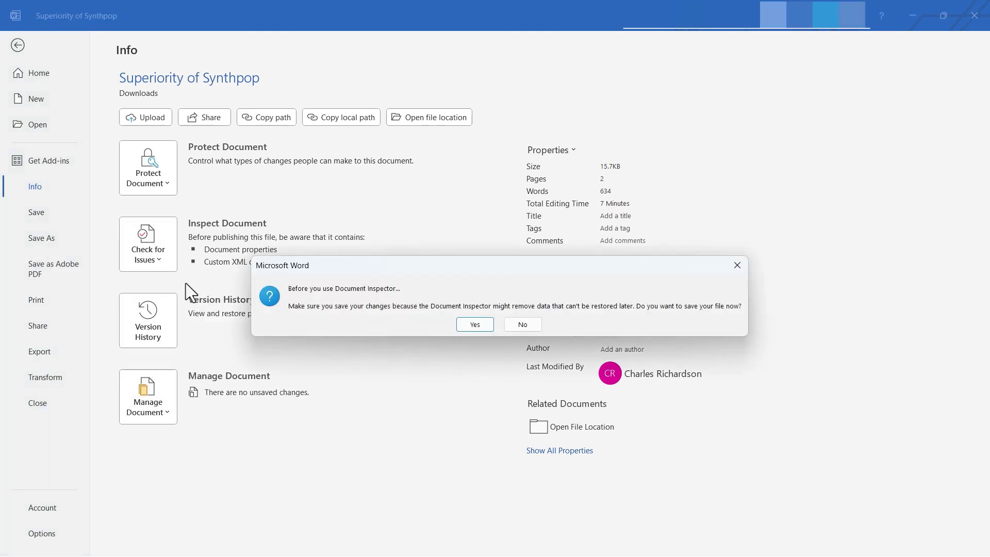
pyautogui.click(524, 324)
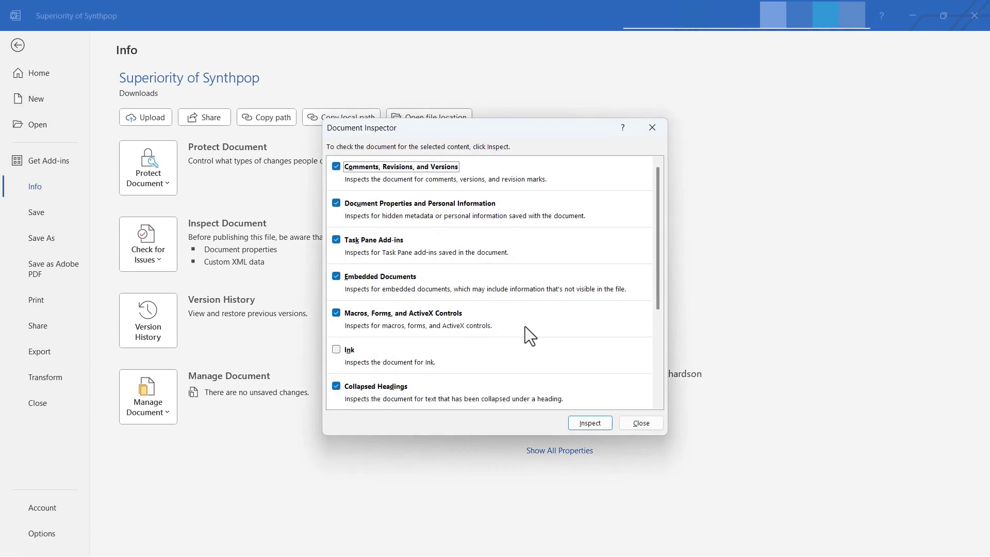
pyautogui.scroll(-2, 440, 197)
pyautogui.scroll(-1, 440, 196)
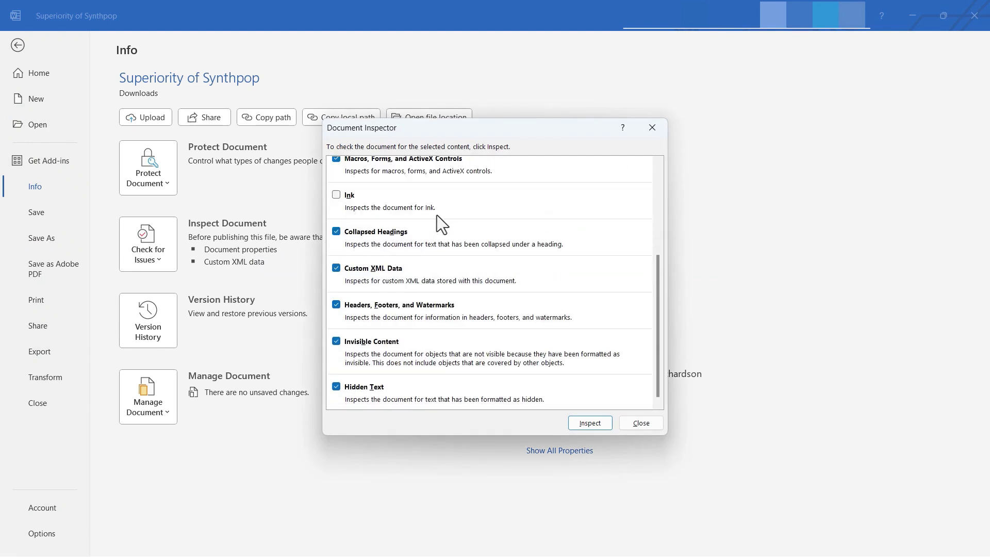
pyautogui.click(336, 195)
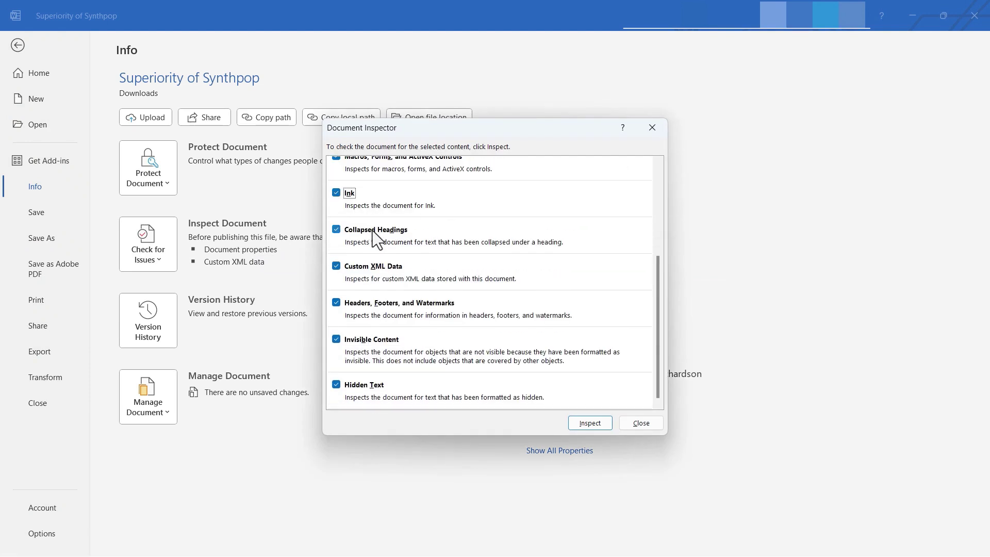
pyautogui.click(595, 422)
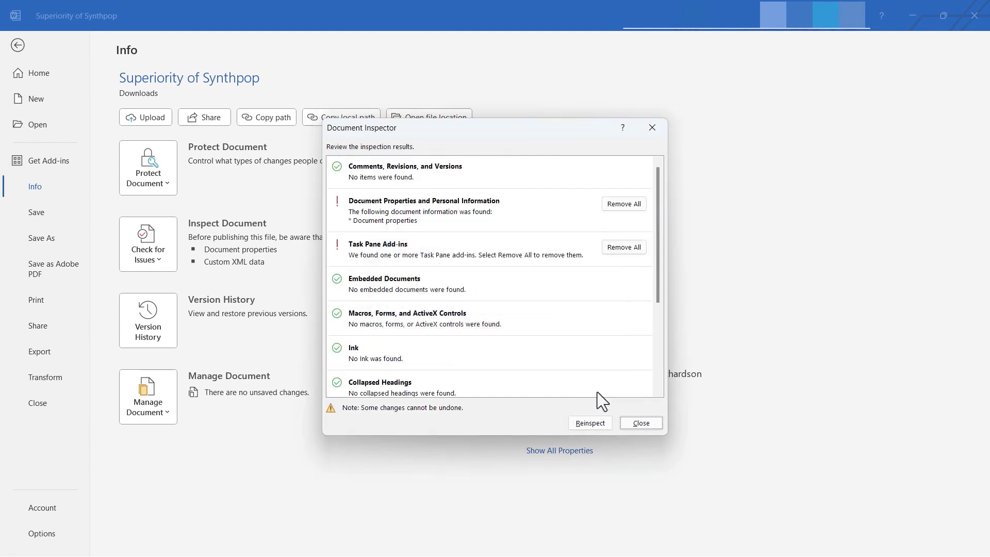
pyautogui.scroll(-3, 514, 324)
pyautogui.scroll(3, 508, 326)
pyautogui.scroll(-3, 521, 280)
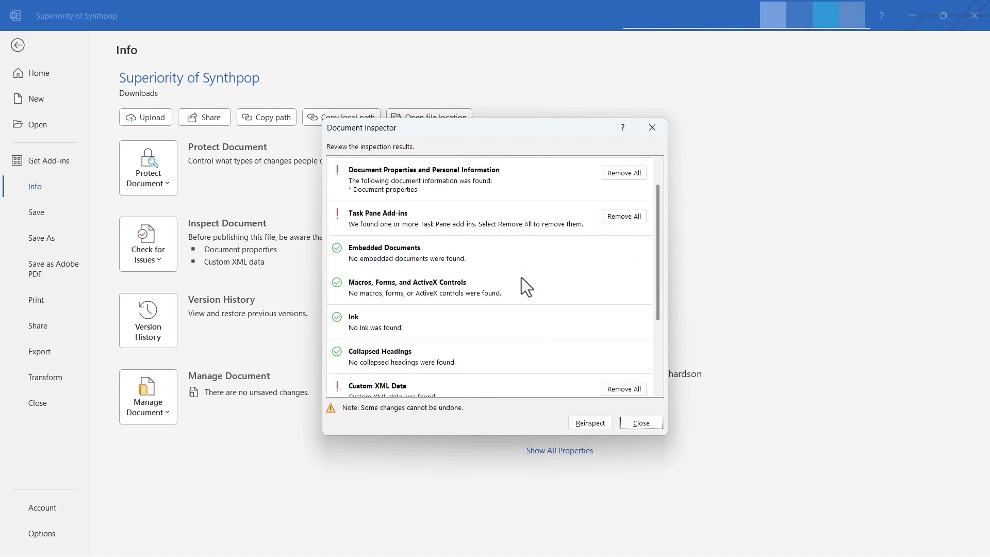
pyautogui.click(641, 423)
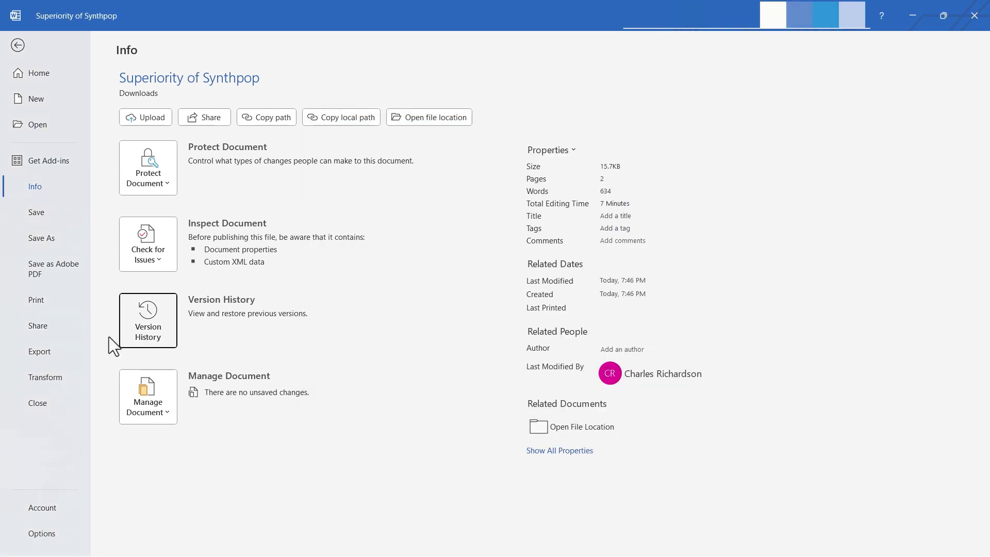
# Step: Try Version History, then browse Recover Unsaved Documents and cancel without opening anything
pyautogui.click(157, 341)
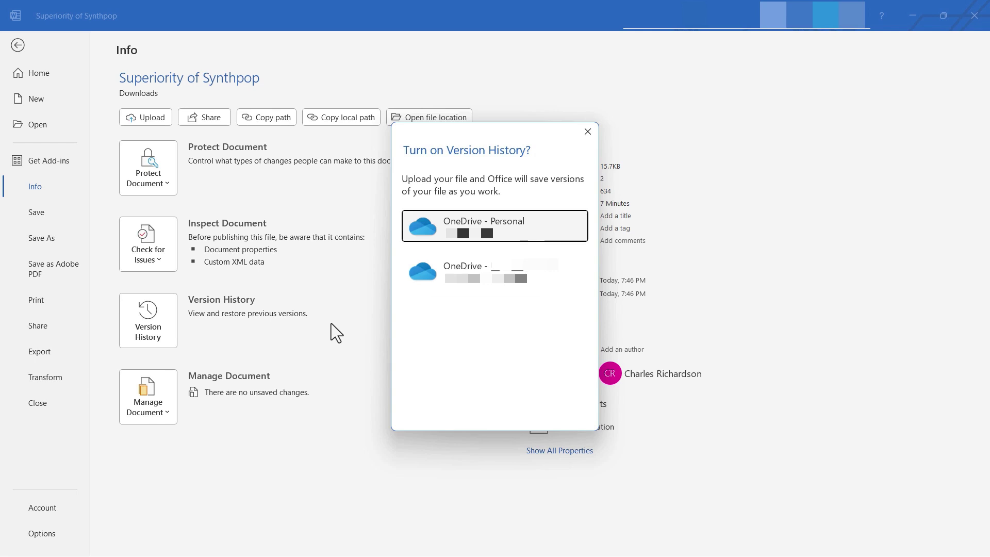
pyautogui.click(594, 135)
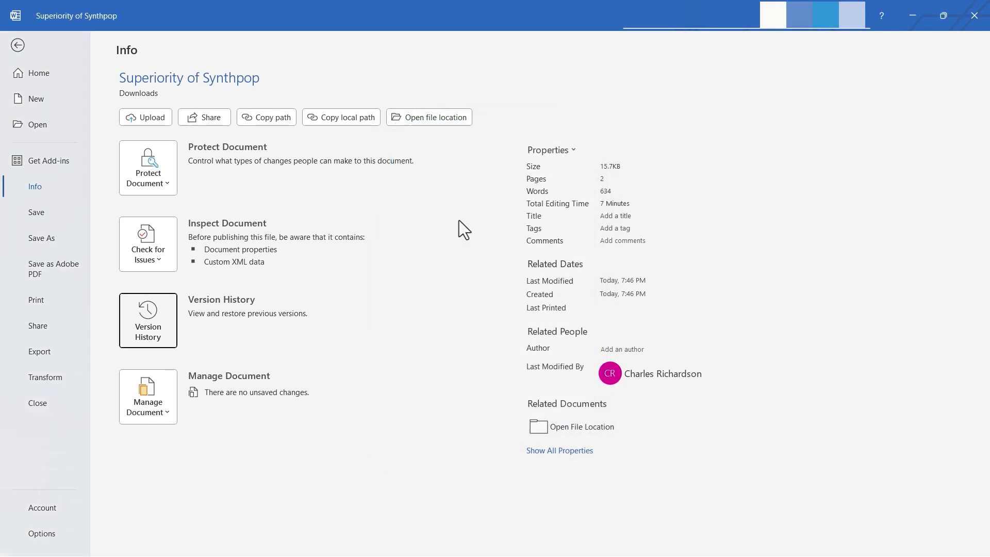
pyautogui.click(165, 411)
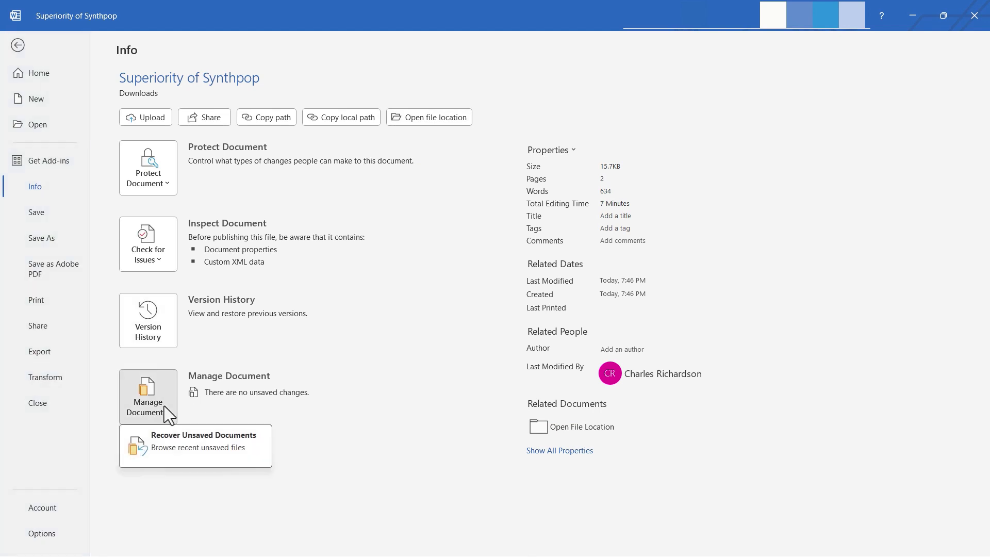
pyautogui.click(202, 445)
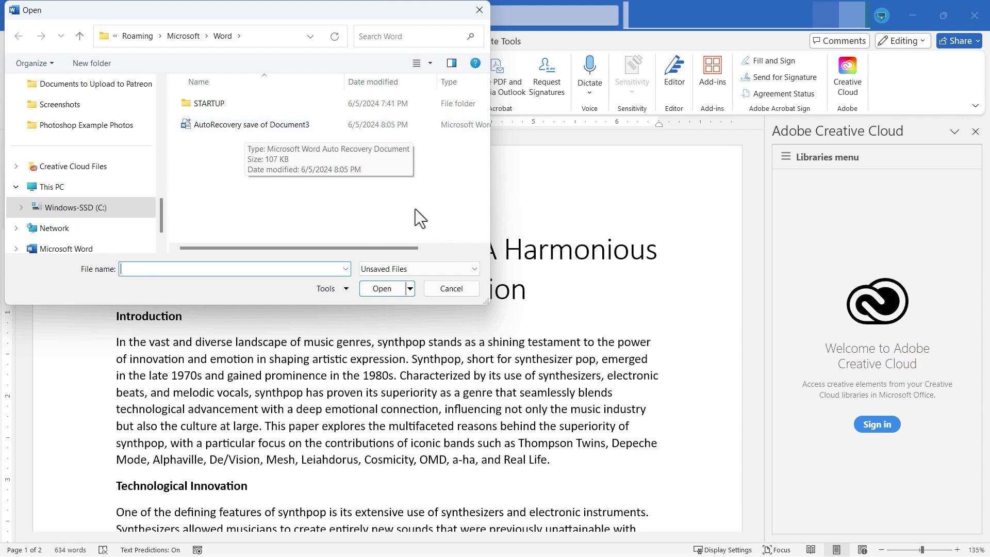
pyautogui.click(451, 288)
# Step: On the Info page, set the Comments property to 'THis is my favorite article.'
pyautogui.click(22, 40)
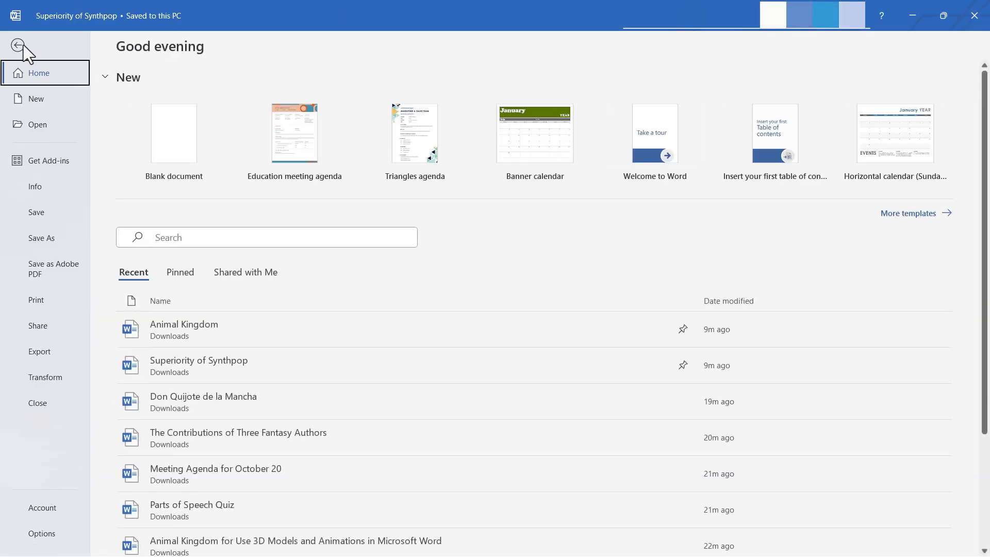
pyautogui.click(31, 186)
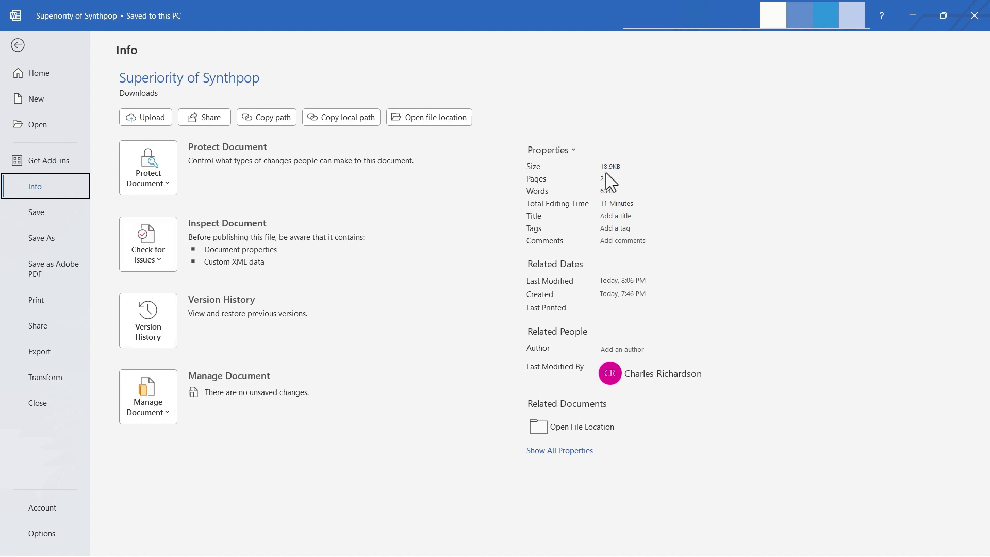
pyautogui.click(571, 148)
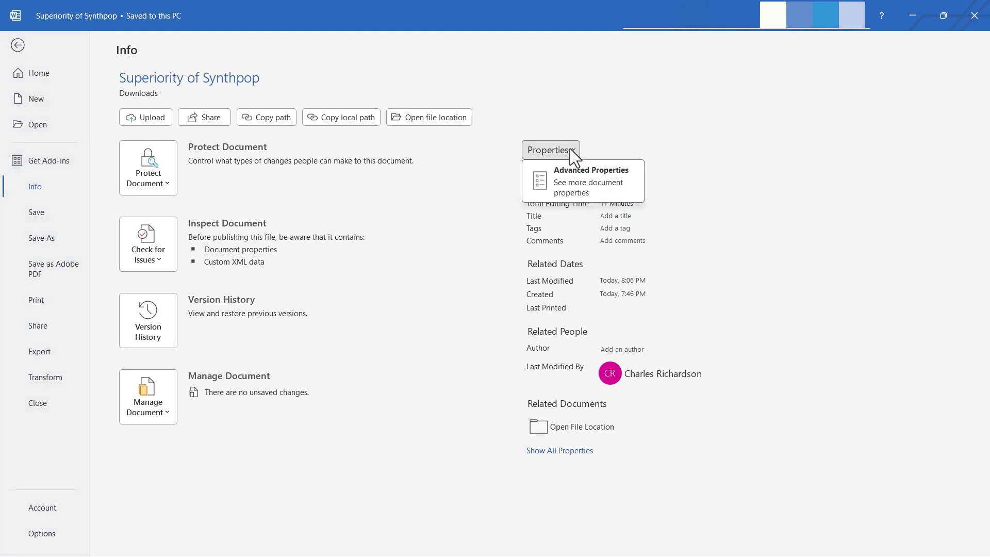
pyautogui.click(638, 143)
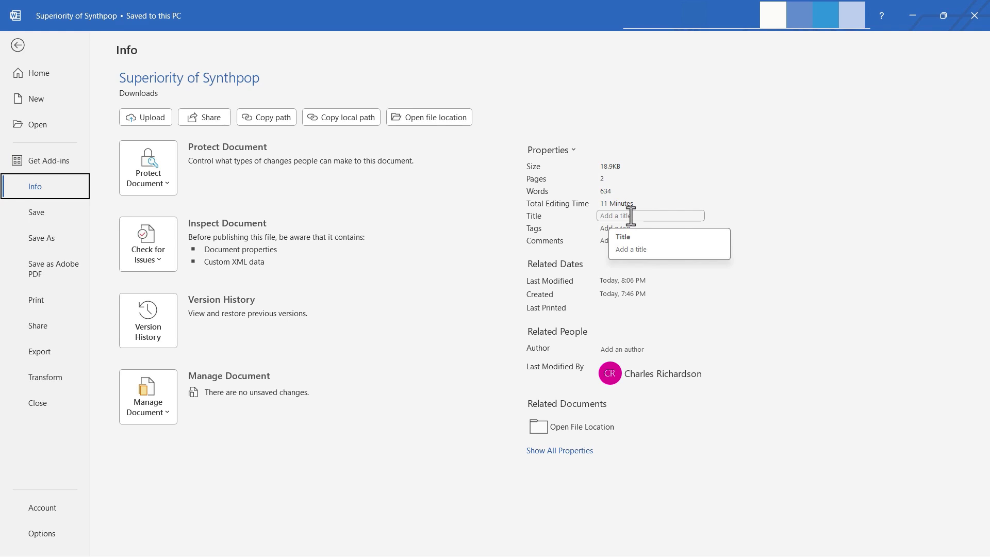
pyautogui.click(665, 240)
pyautogui.write('THis is my favorite article.')
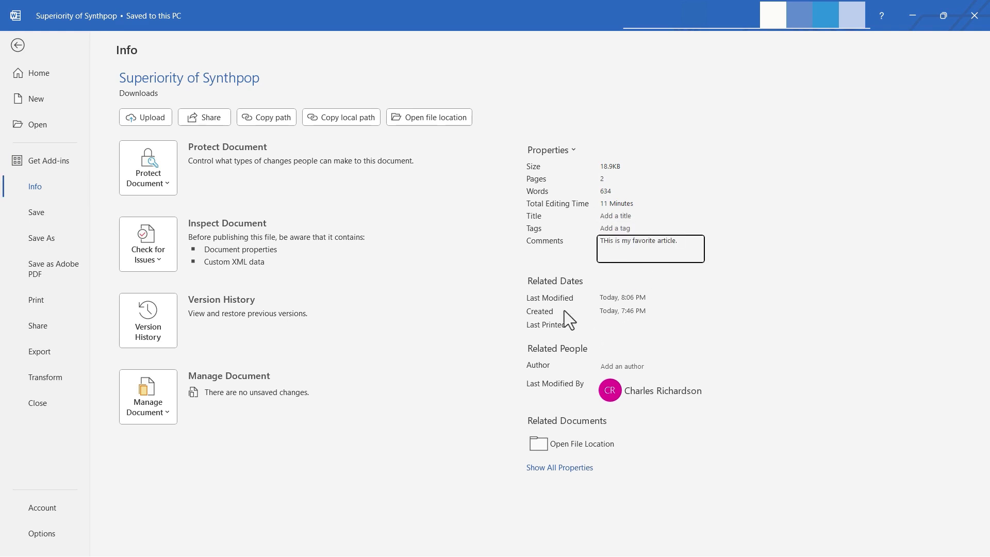
pyautogui.click(540, 282)
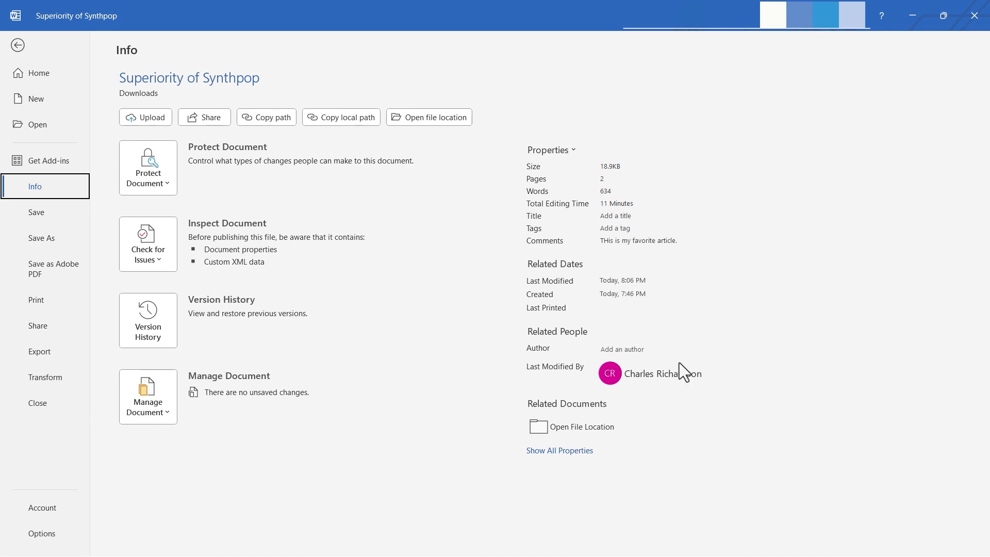
pyautogui.moveTo(670, 371)
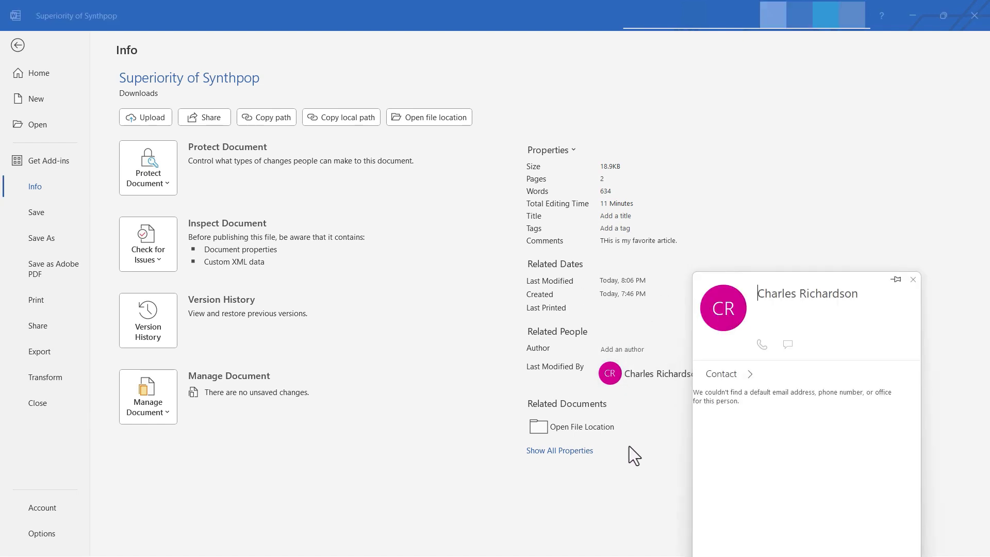
# Step: Review the document's Statistics, Contents and Custom properties, cancel, then show all properties
pyautogui.click(571, 150)
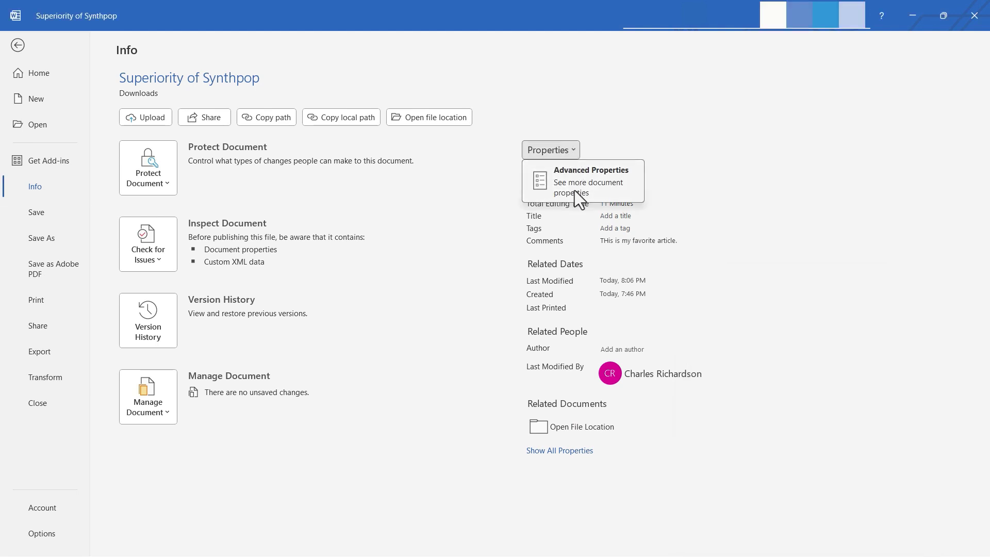
pyautogui.click(573, 189)
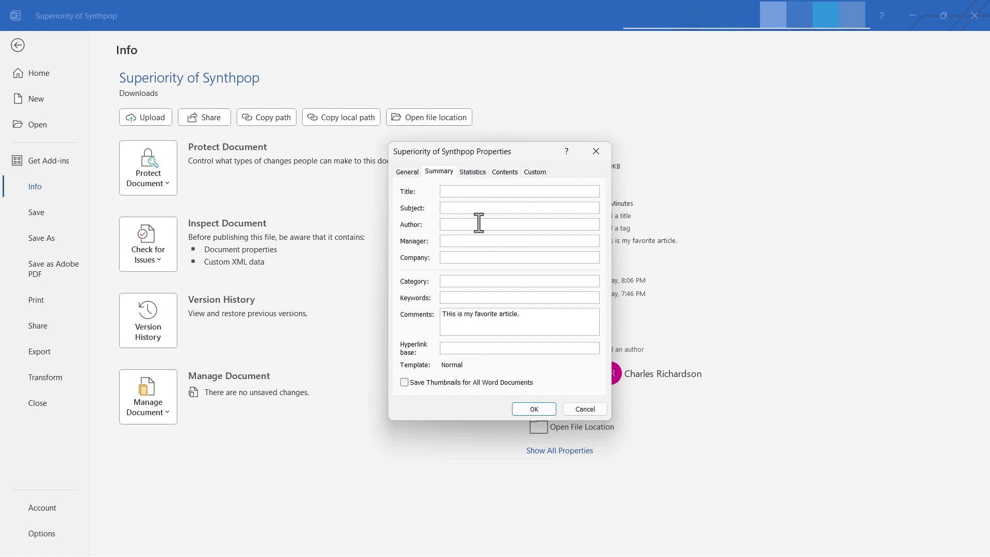
pyautogui.click(472, 172)
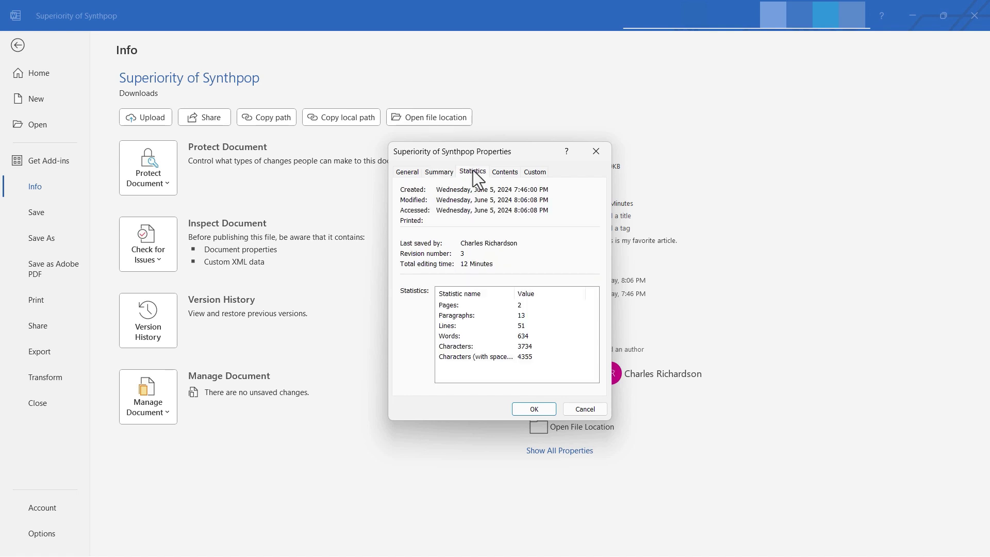
pyautogui.click(505, 172)
pyautogui.click(531, 173)
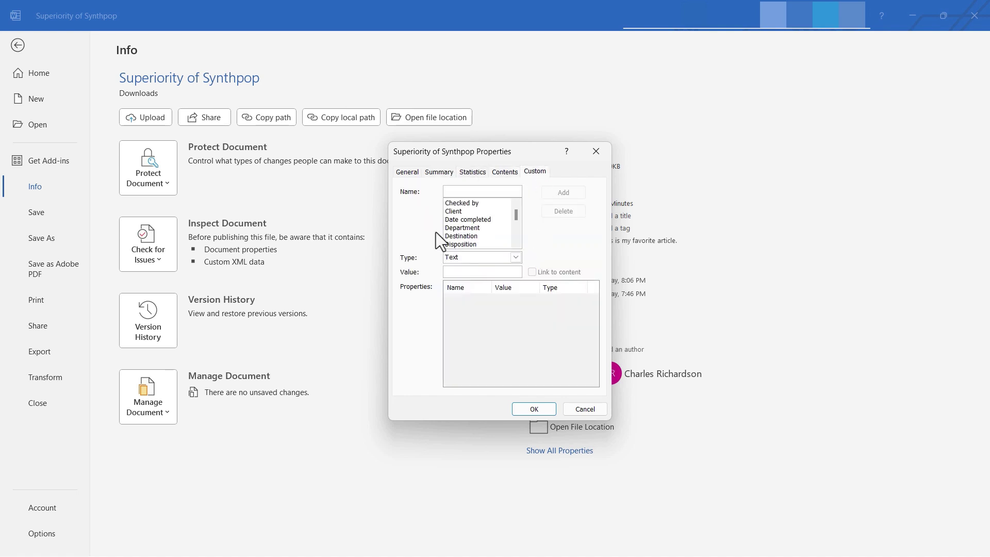
pyautogui.click(585, 409)
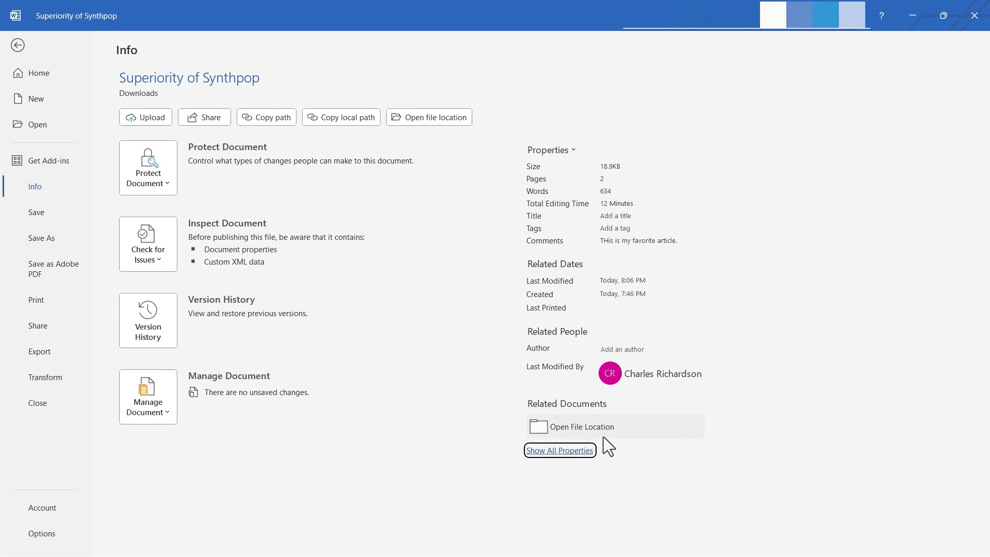
pyautogui.click(548, 456)
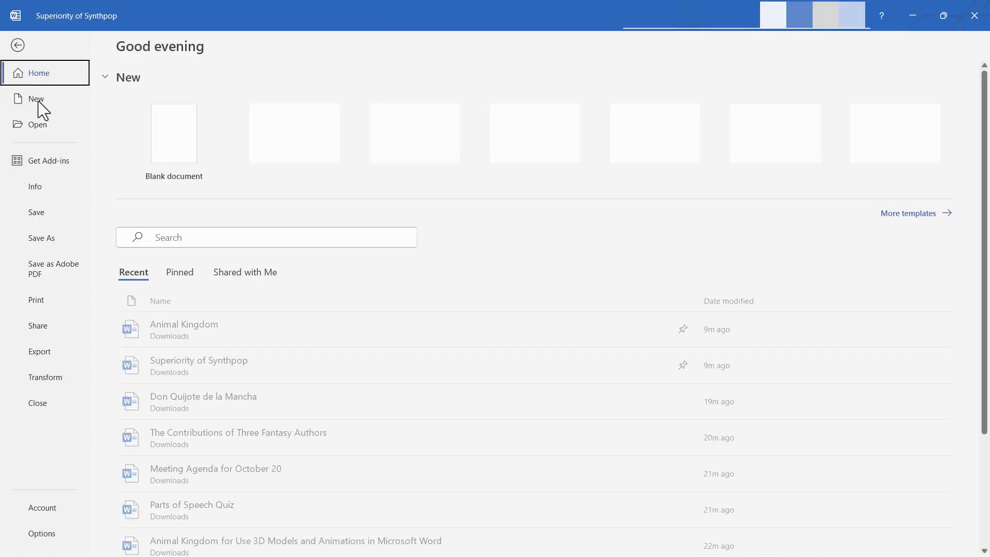
# Step: Save Superiority of Synthpop to this PC and return to the File Home page
pyautogui.click(36, 213)
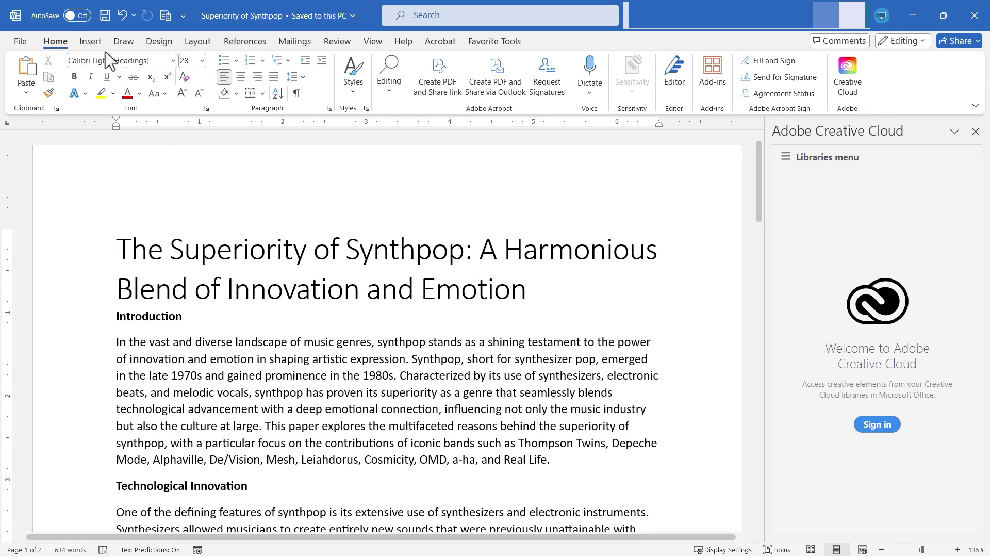
pyautogui.press('Right')
pyautogui.press('Right')
pyautogui.press('Right')
pyautogui.press('Right')
pyautogui.press('Right')
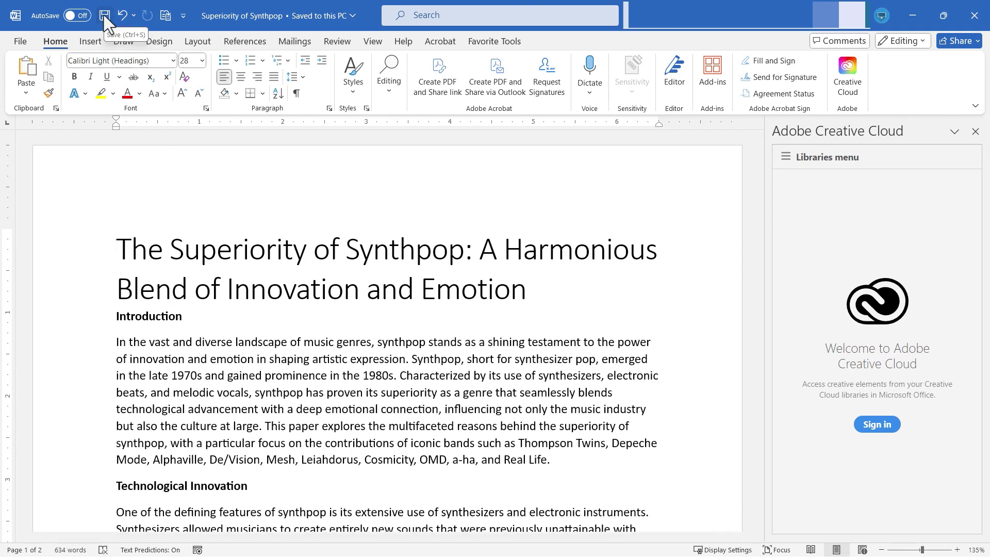
pyautogui.click(19, 41)
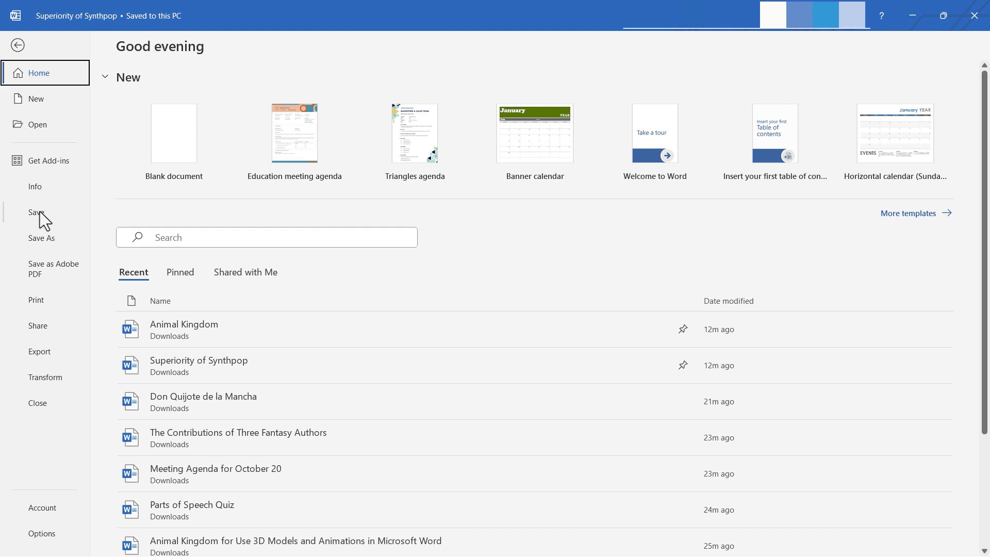
# Step: Save a copy named 'Superiority of Synthpop 2' to OneDrive
pyautogui.click(35, 238)
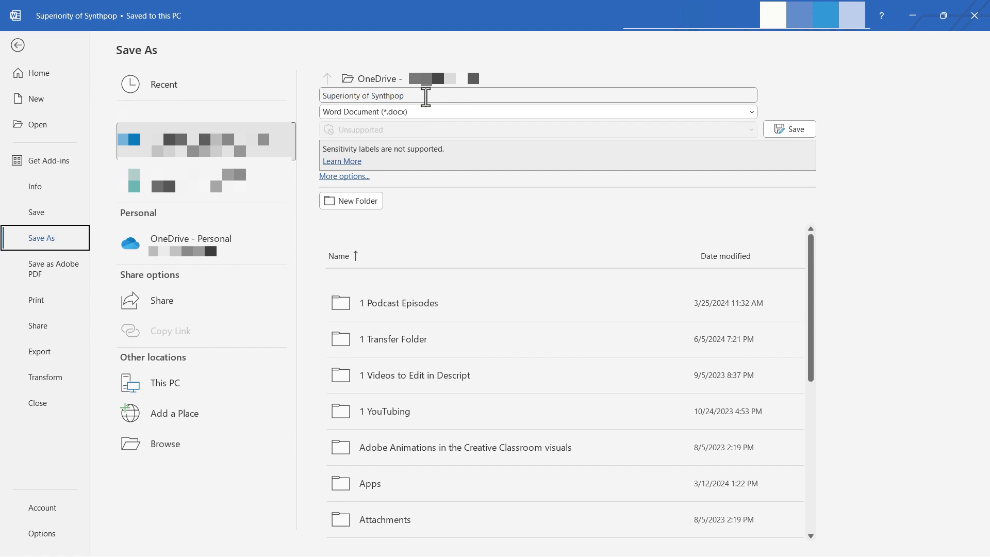
pyautogui.click(424, 96)
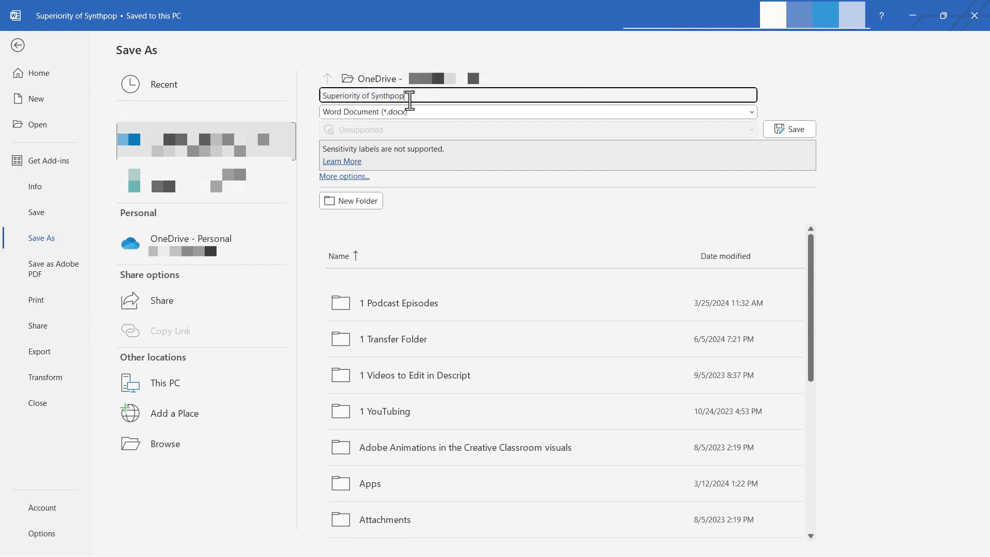
pyautogui.write('2')
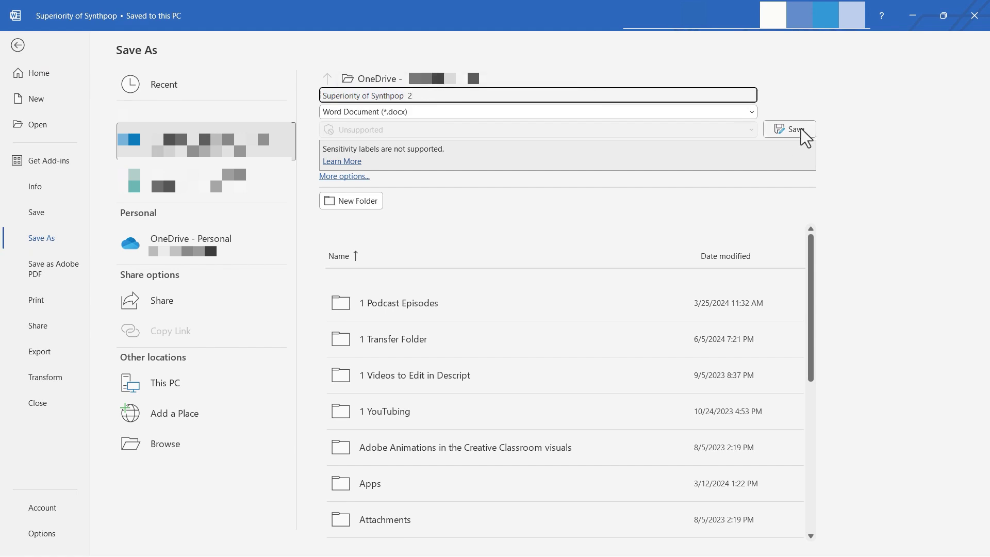
pyautogui.click(801, 135)
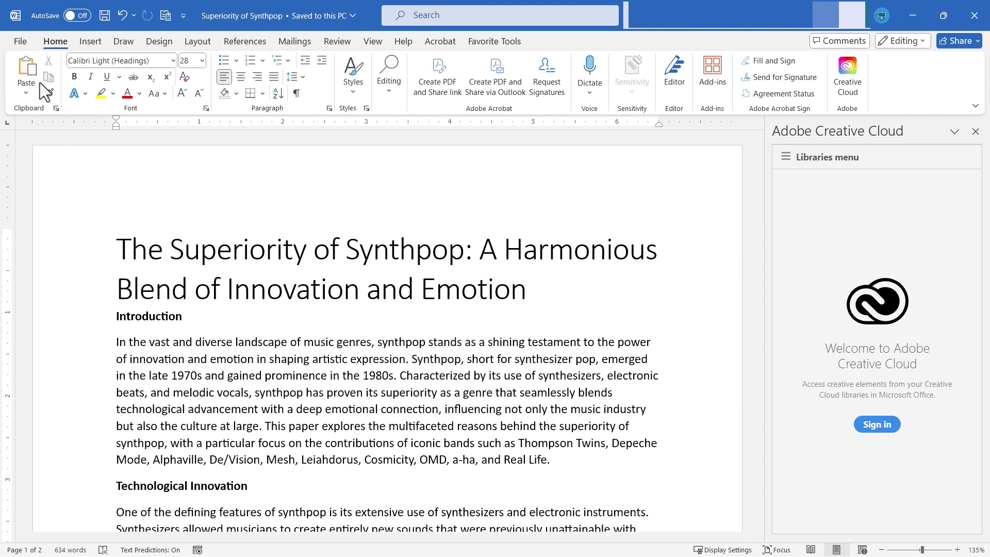
pyautogui.click(20, 41)
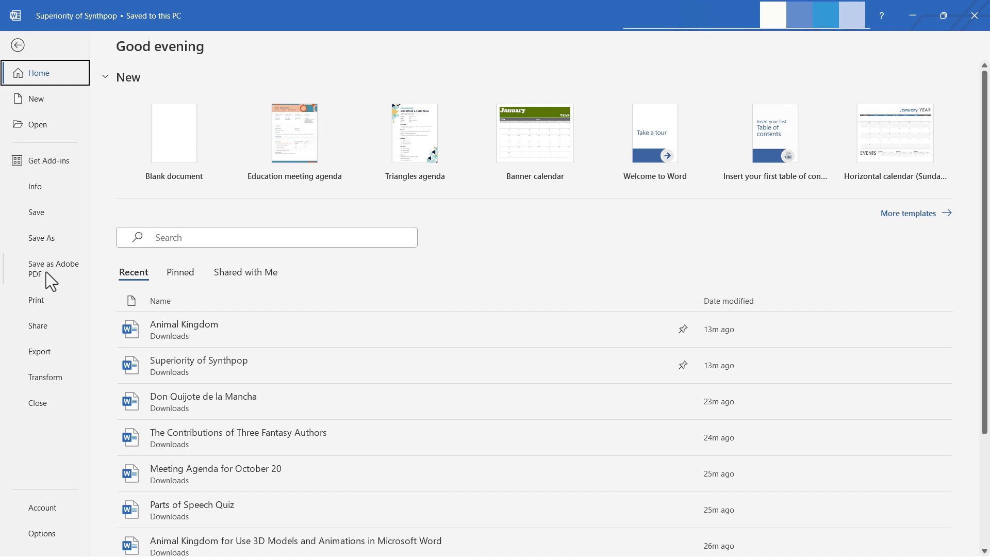
# Step: Preview the printout, trying Landscape and the paper size list, ending on Portrait Letter
pyautogui.click(39, 303)
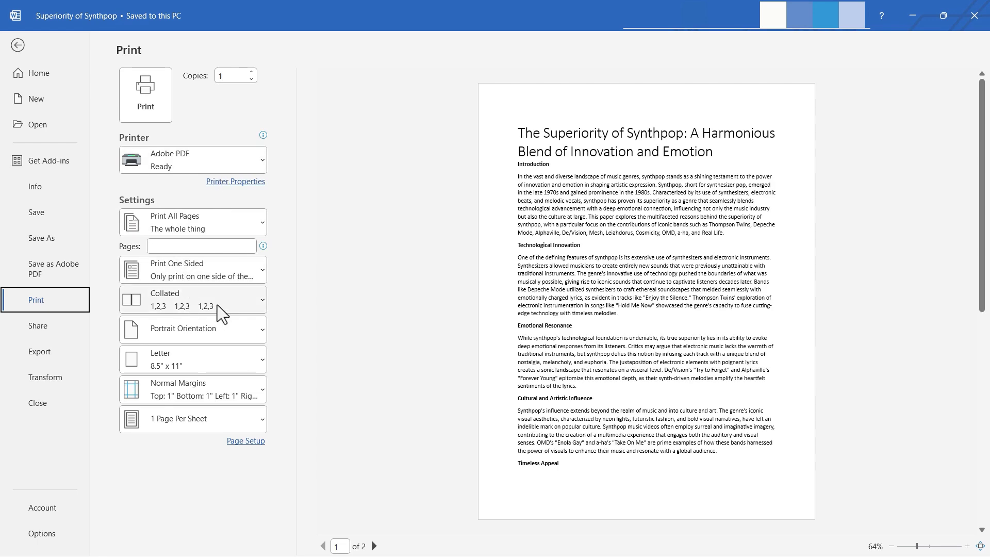
pyautogui.click(223, 326)
pyautogui.click(165, 382)
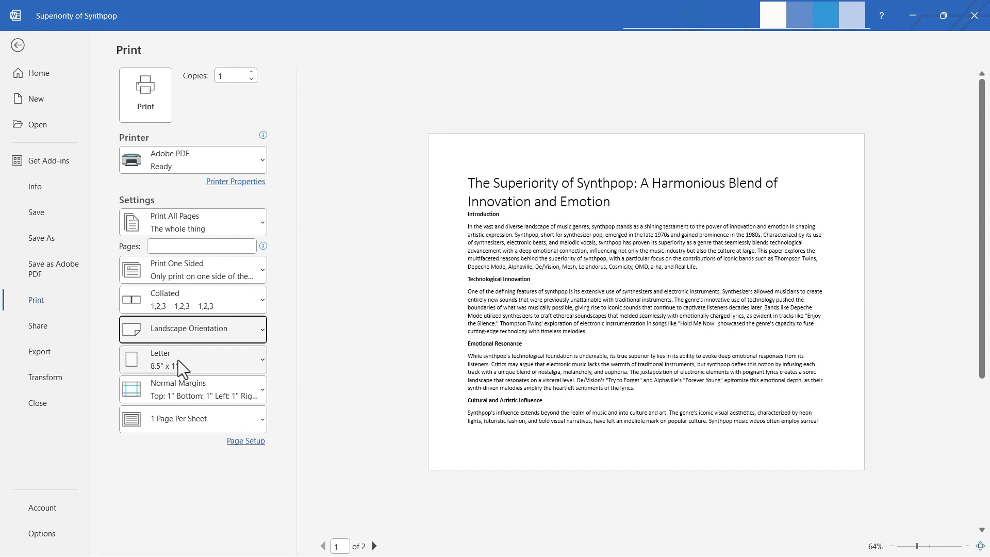
pyautogui.click(200, 355)
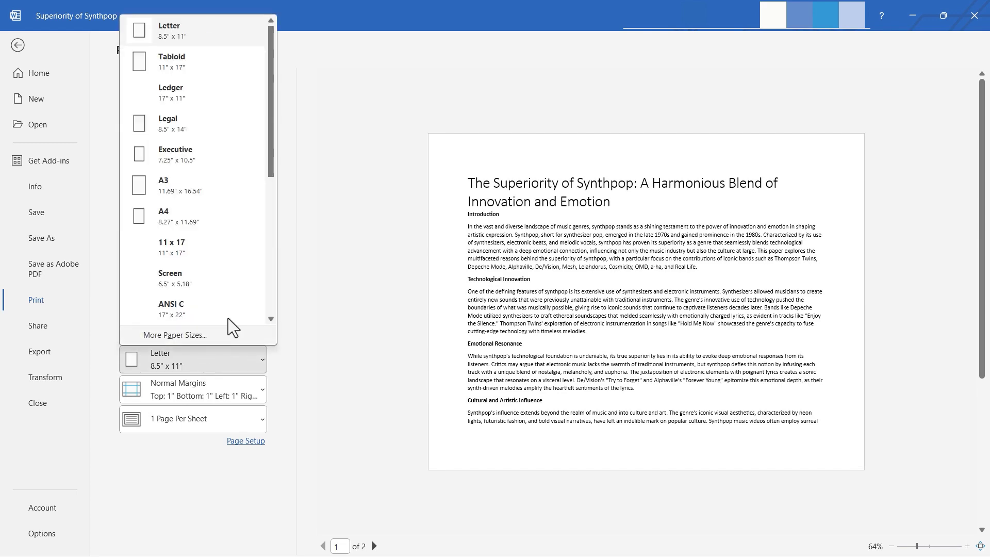
pyautogui.click(318, 227)
pyautogui.scroll(1, 223, 337)
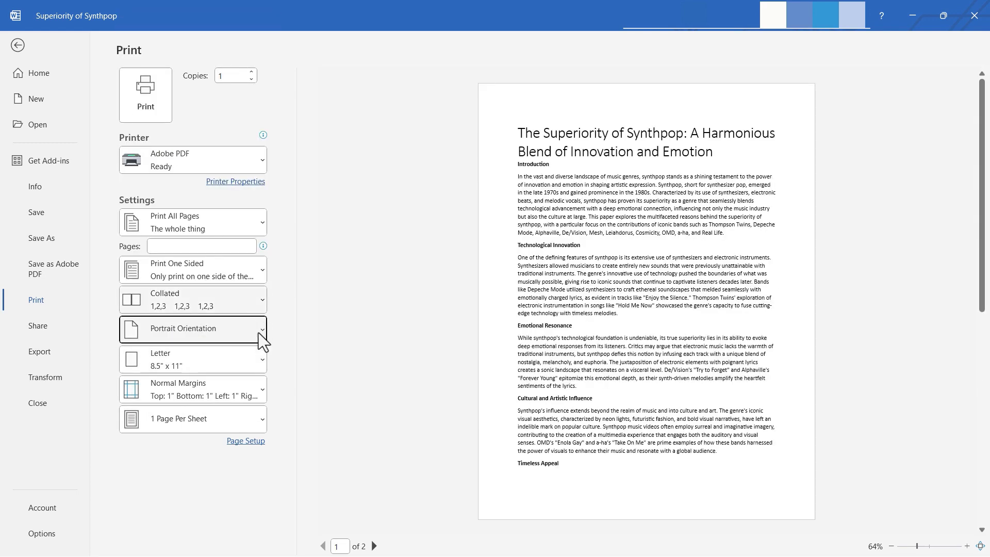
# Step: Browse the Share options: Email, Create PDF and share link, and Present Online
pyautogui.click(37, 326)
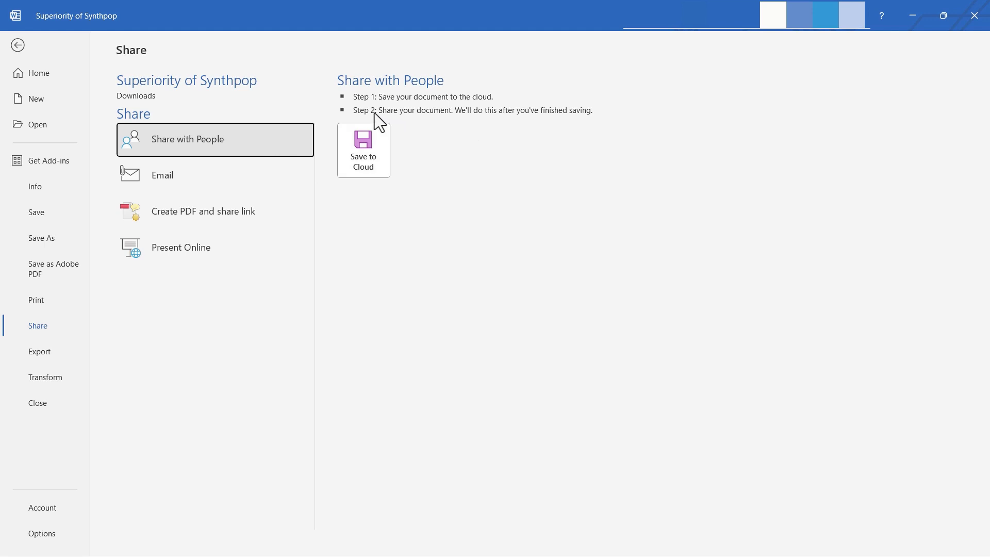
pyautogui.click(172, 178)
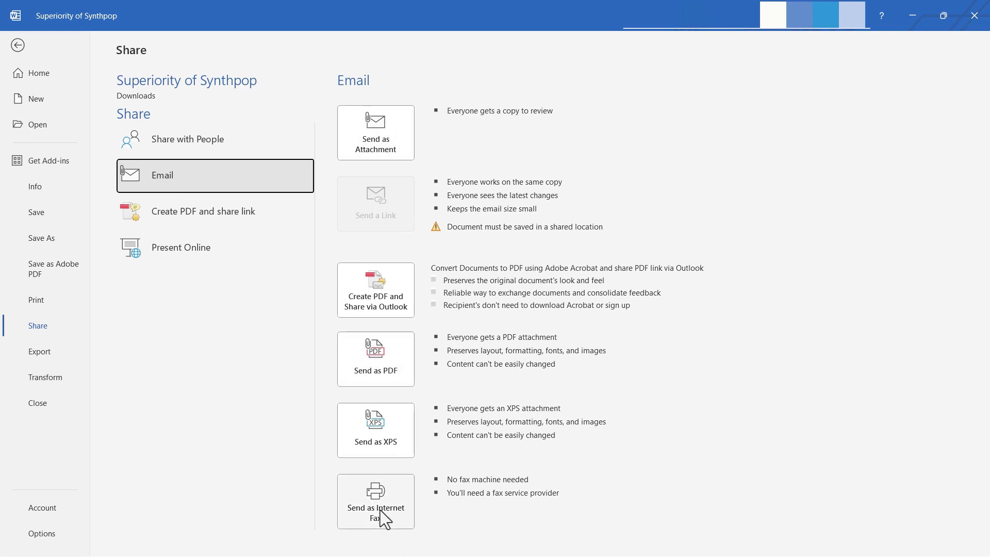
pyautogui.click(146, 215)
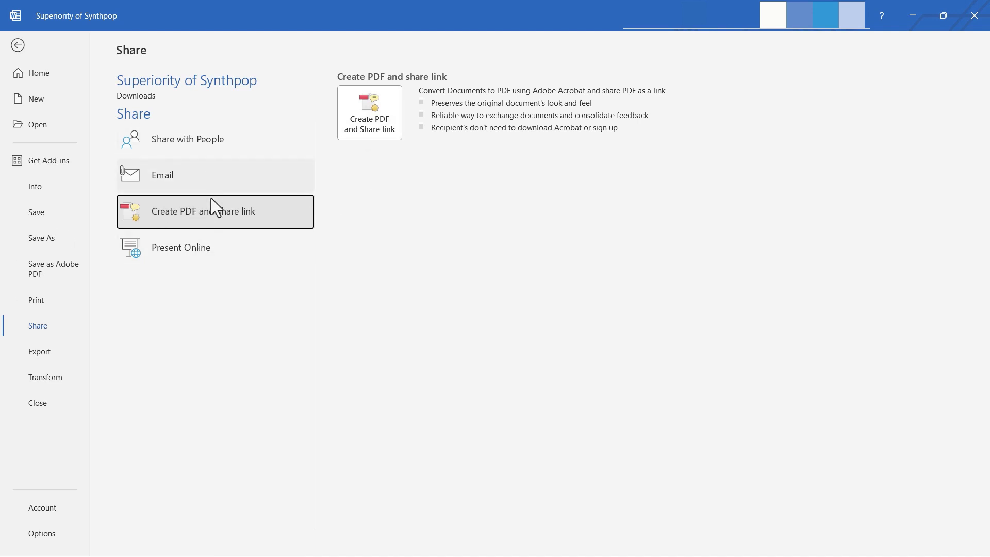
pyautogui.click(172, 251)
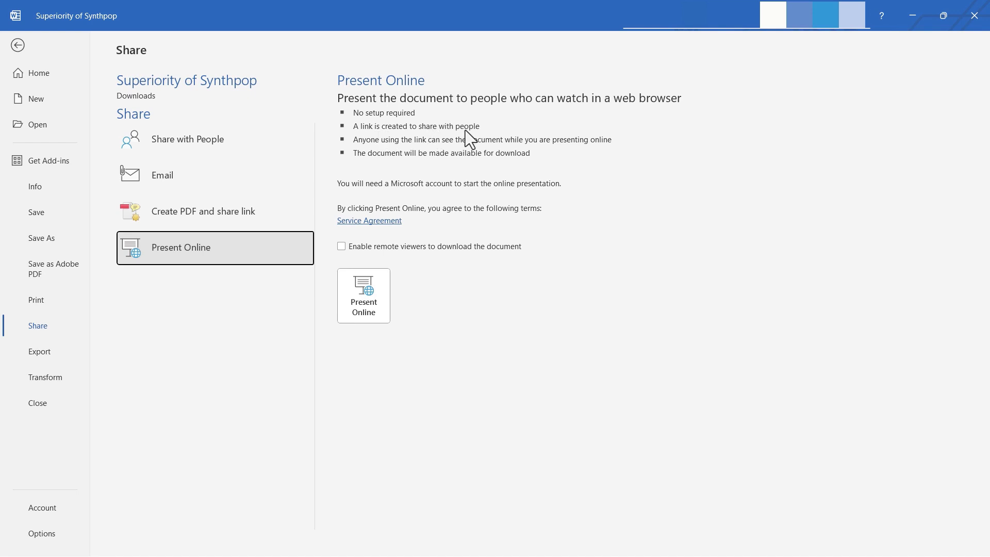
# Step: Publish the document as a PDF in Downloads and close the Creative Cloud pane
pyautogui.click(39, 352)
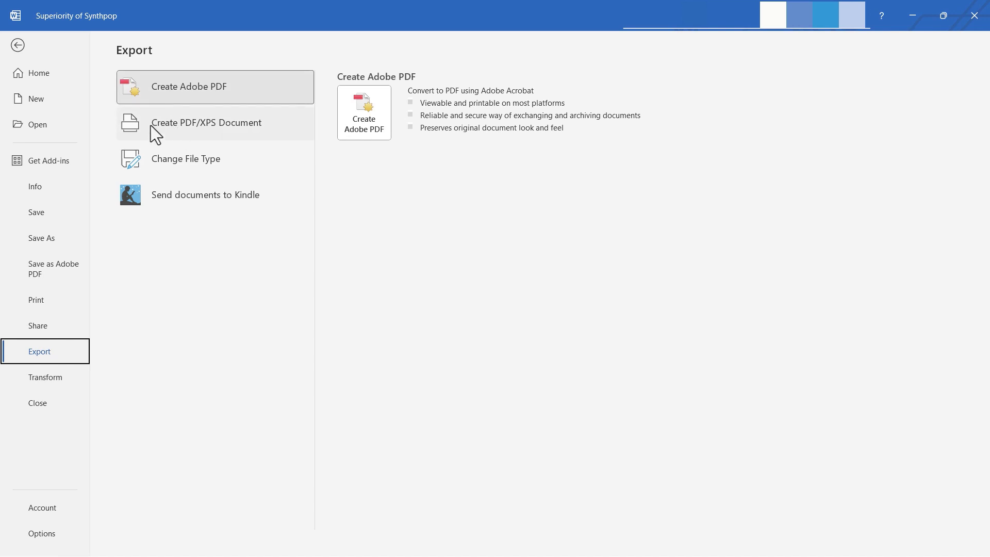
pyautogui.click(177, 130)
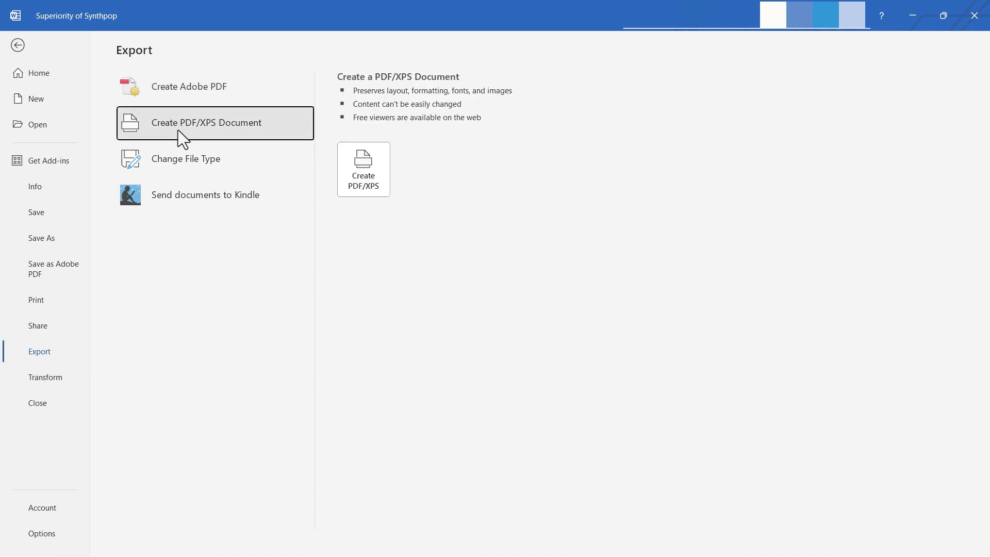
pyautogui.click(362, 183)
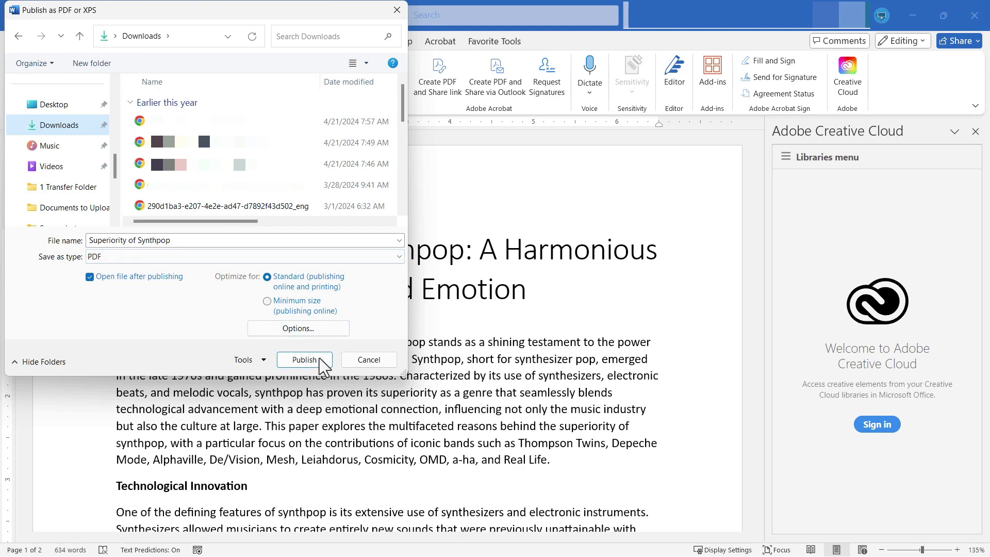
pyautogui.click(304, 359)
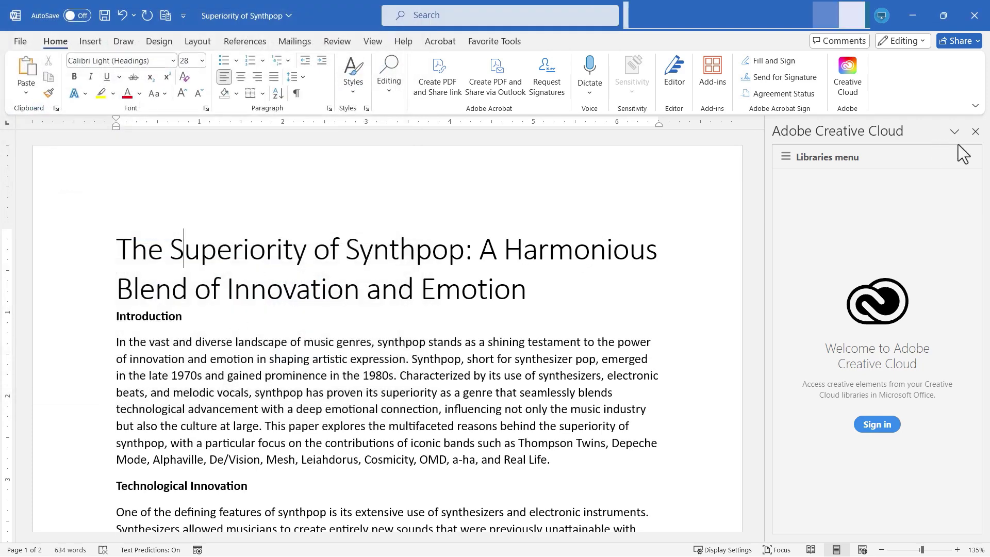
pyautogui.click(974, 131)
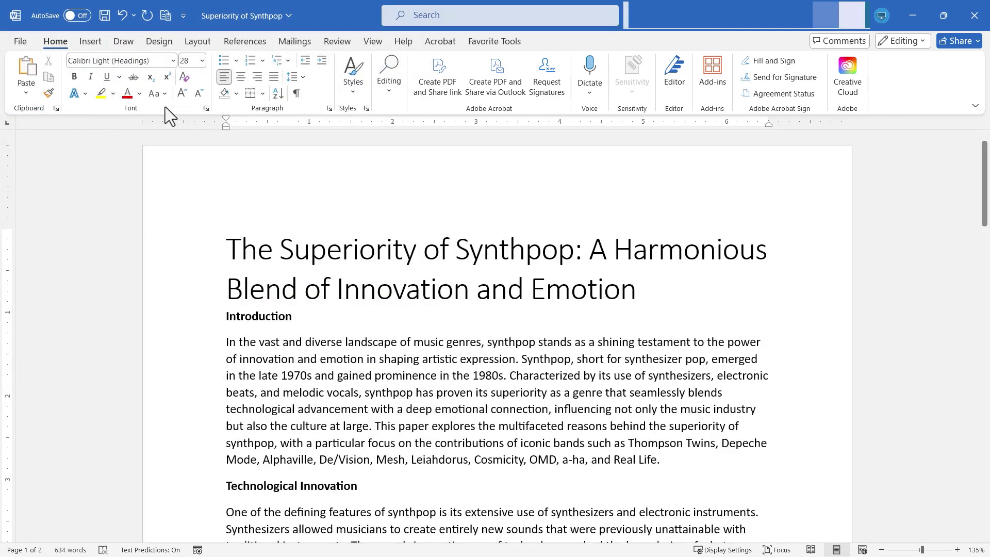
# Step: View the Change File Type choices on the Export page
pyautogui.click(20, 41)
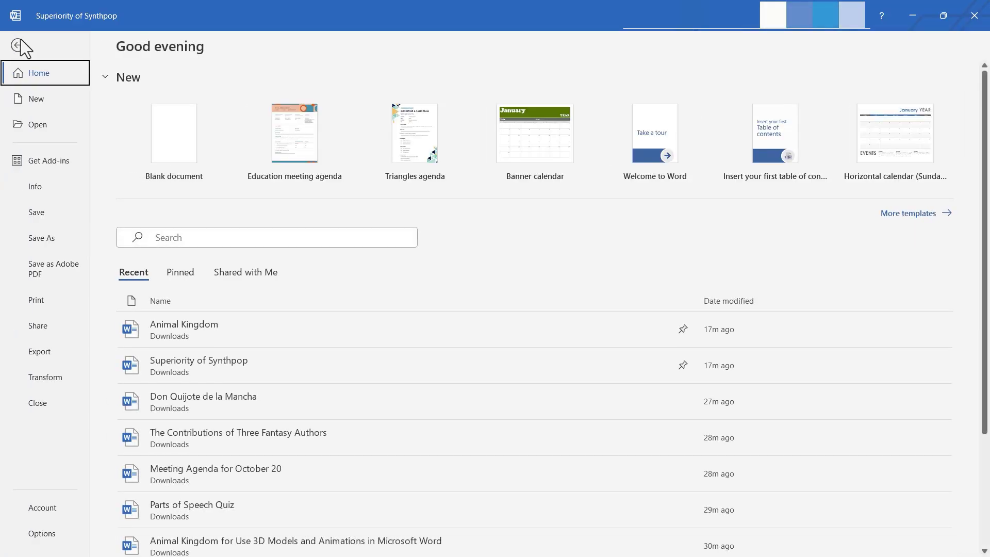
pyautogui.click(49, 355)
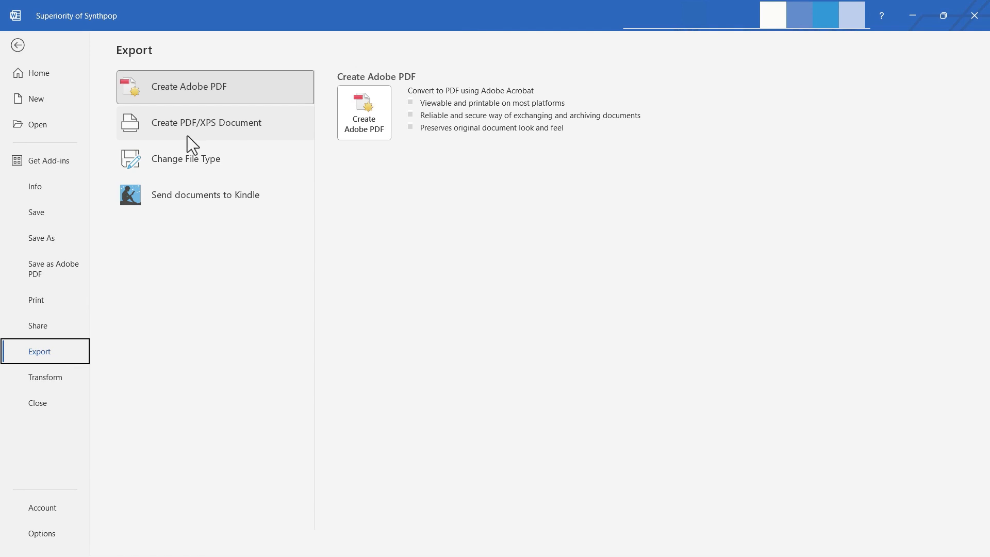
pyautogui.click(196, 162)
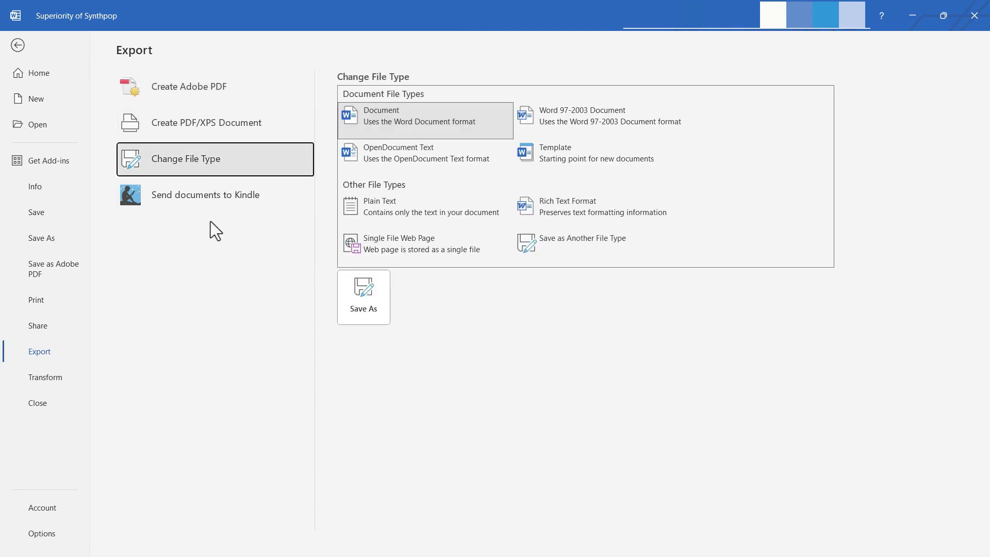
# Step: Transform the document to a web page, previewing the Regency, Fete and Celestial styles
pyautogui.click(43, 378)
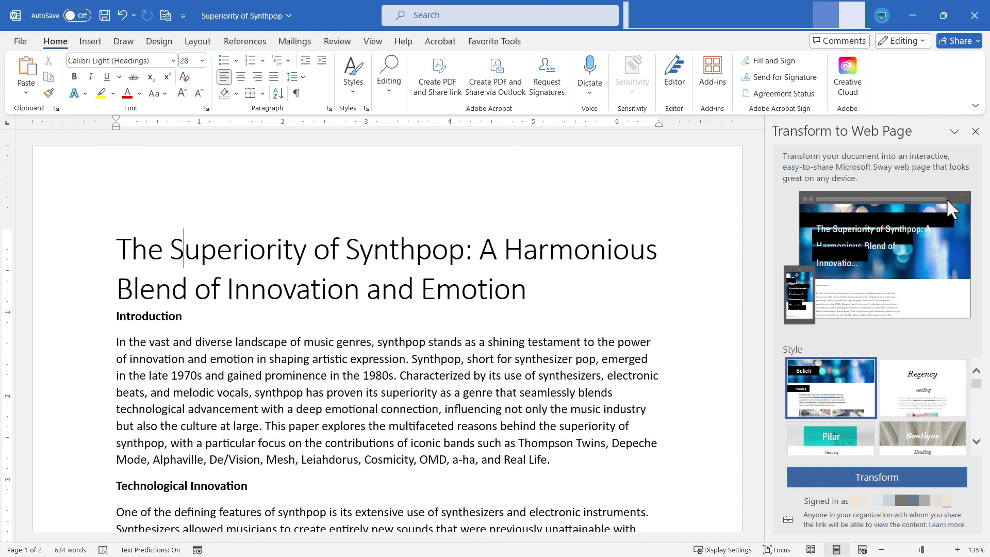
pyautogui.click(922, 392)
pyautogui.scroll(-2, 976, 394)
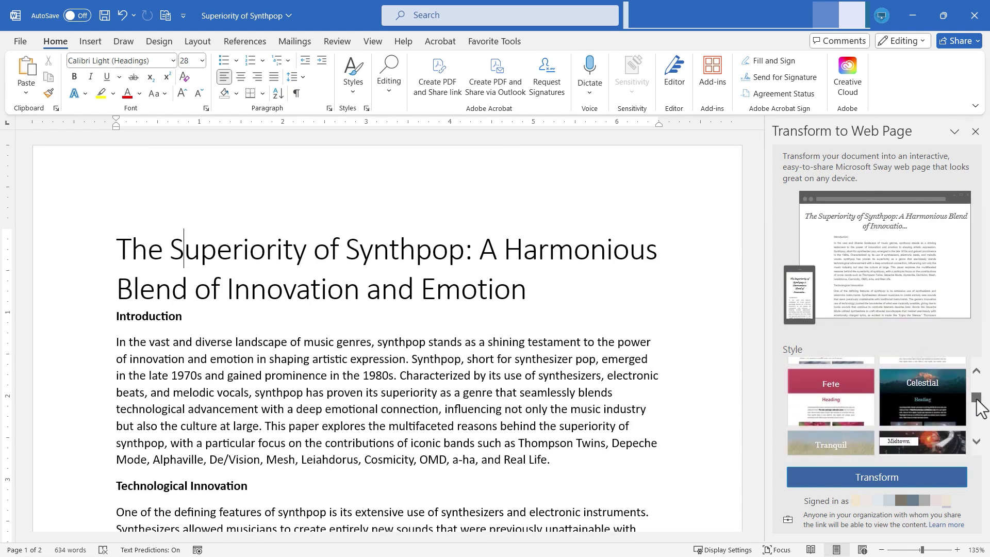
pyautogui.click(856, 407)
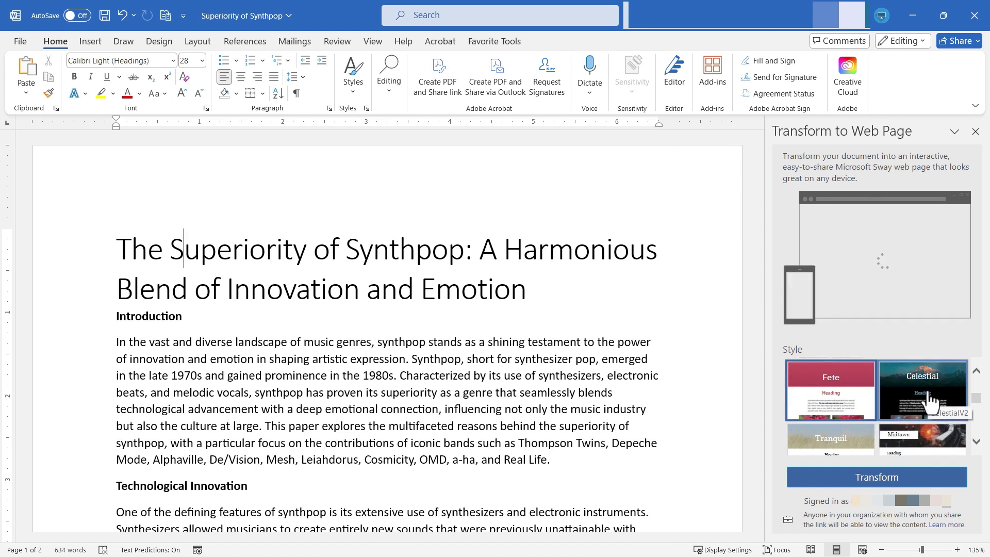
pyautogui.click(930, 401)
pyautogui.scroll(-3, 927, 407)
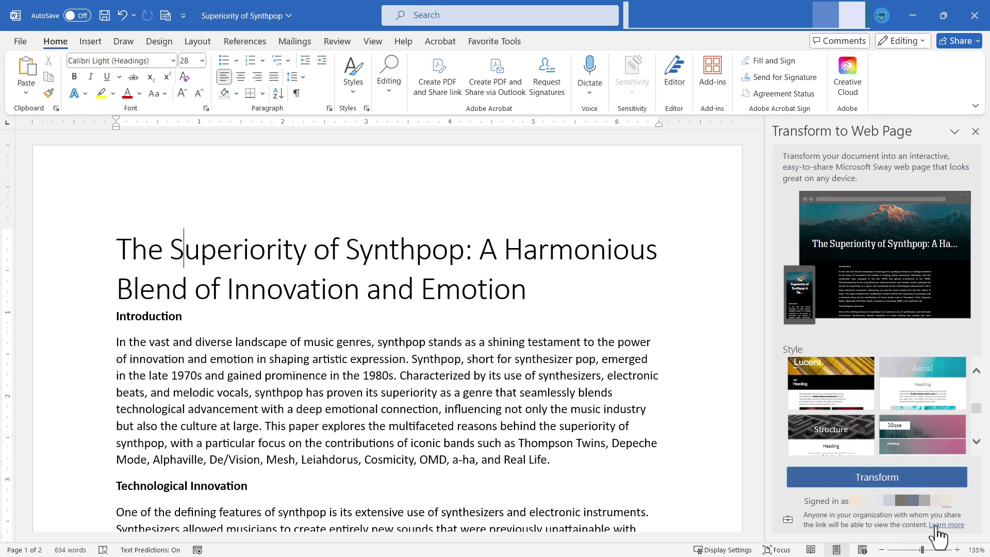
# Step: Start closing the document, then cancel to keep it open
pyautogui.click(20, 41)
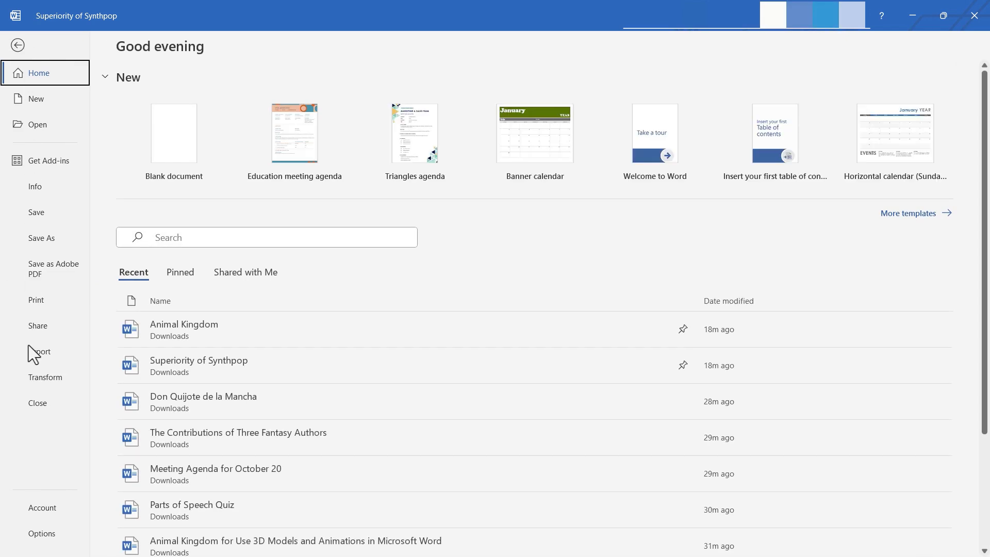
pyautogui.click(37, 405)
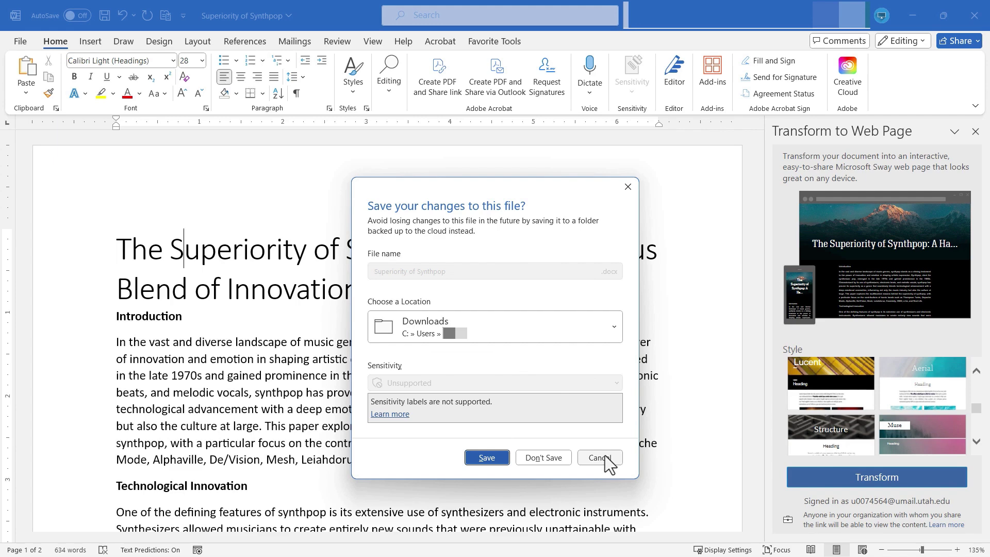
pyautogui.click(601, 458)
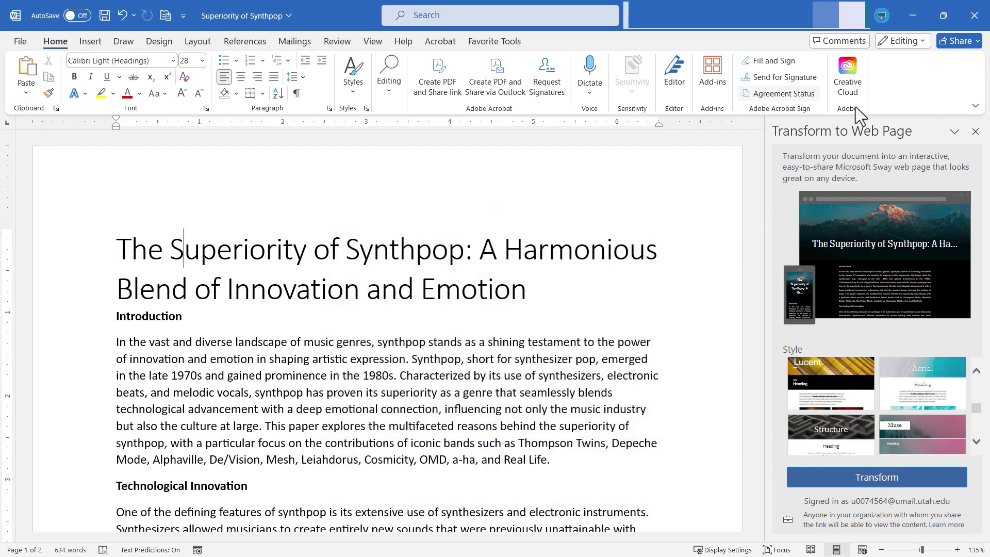
# Step: Close the Transform to Web Page pane and briefly view the Account page
pyautogui.click(975, 131)
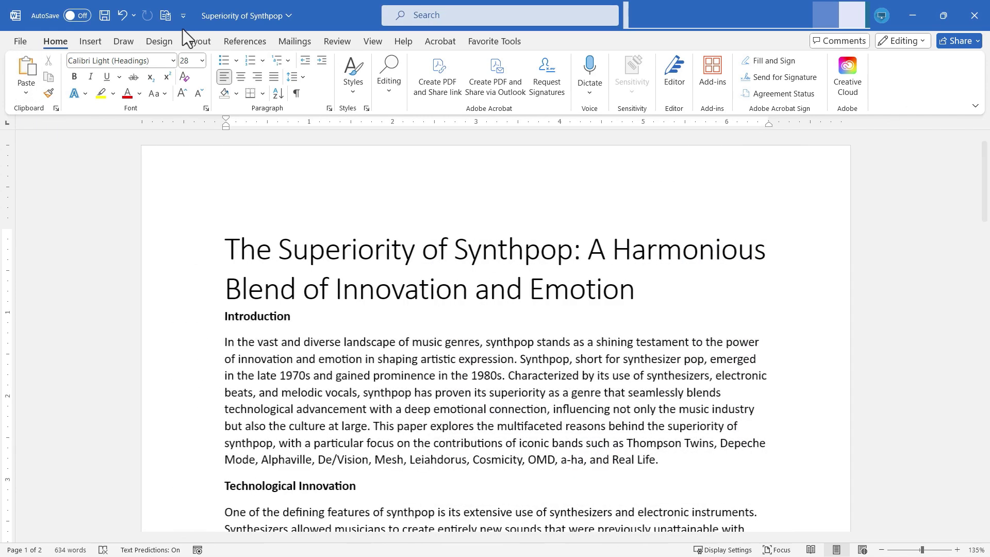
pyautogui.click(22, 42)
pyautogui.click(45, 507)
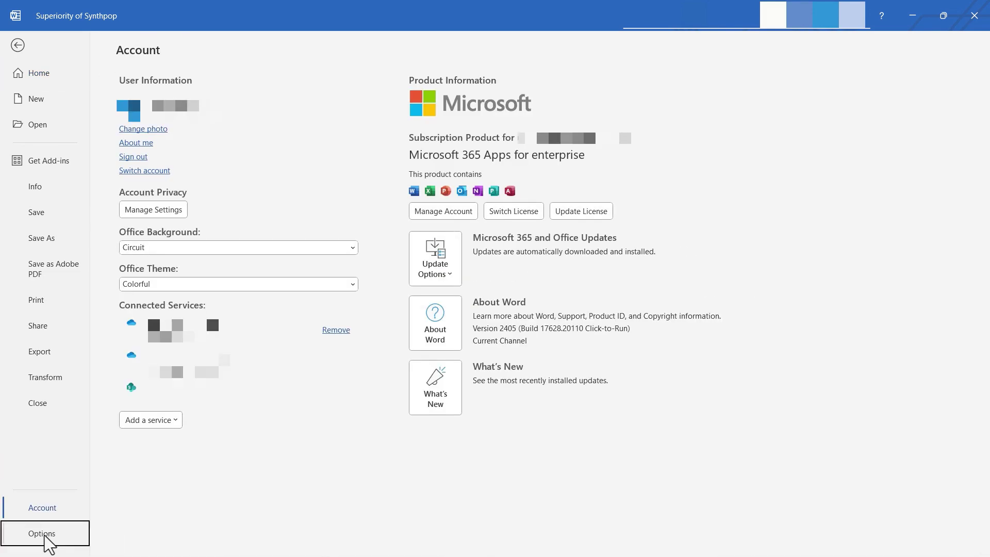
pyautogui.press('Escape')
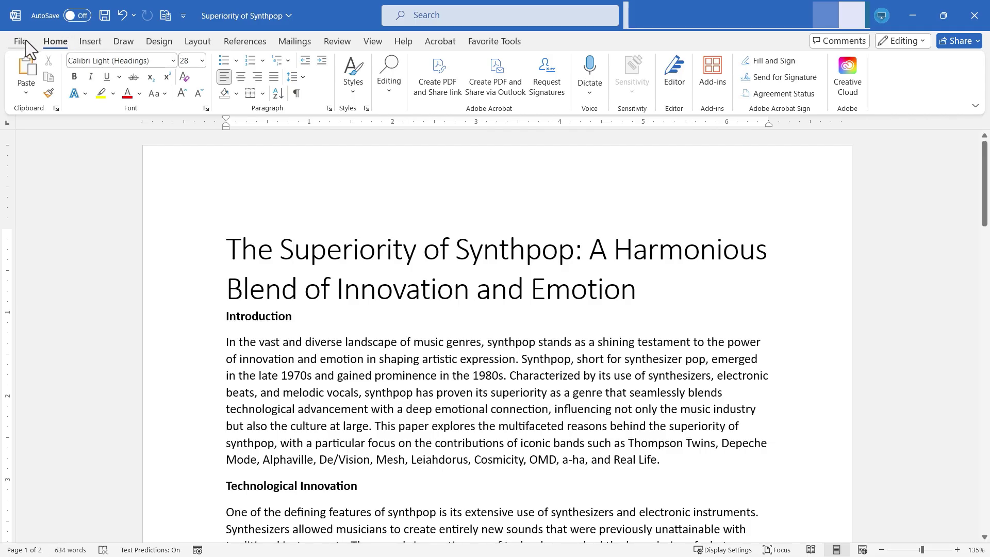
# Step: Keep the Circuit background and switch the Office Theme to Dark Gray, then back to Colorful
pyautogui.click(22, 41)
pyautogui.click(45, 506)
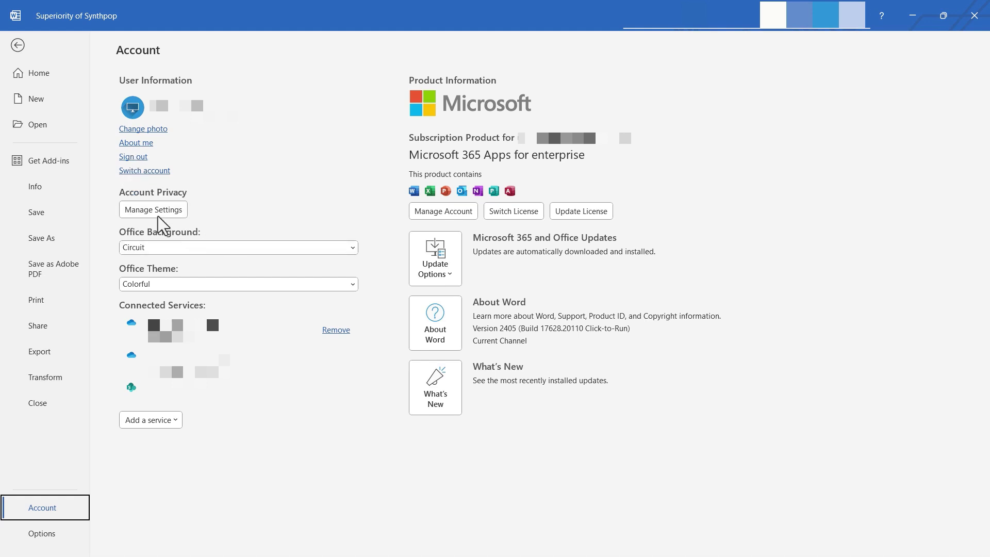
pyautogui.click(172, 251)
pyautogui.click(263, 221)
pyautogui.click(169, 285)
pyautogui.click(148, 299)
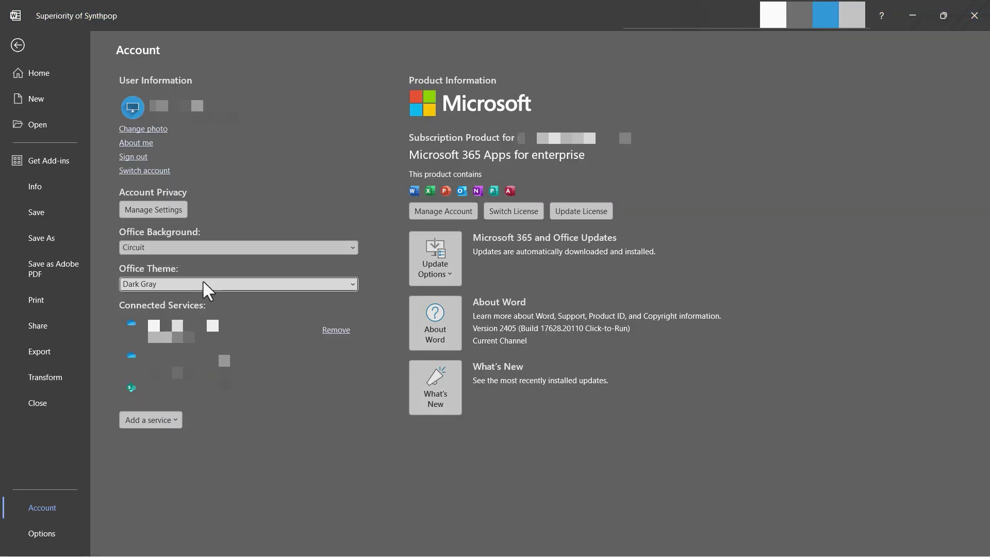
pyautogui.click(165, 286)
pyautogui.click(154, 351)
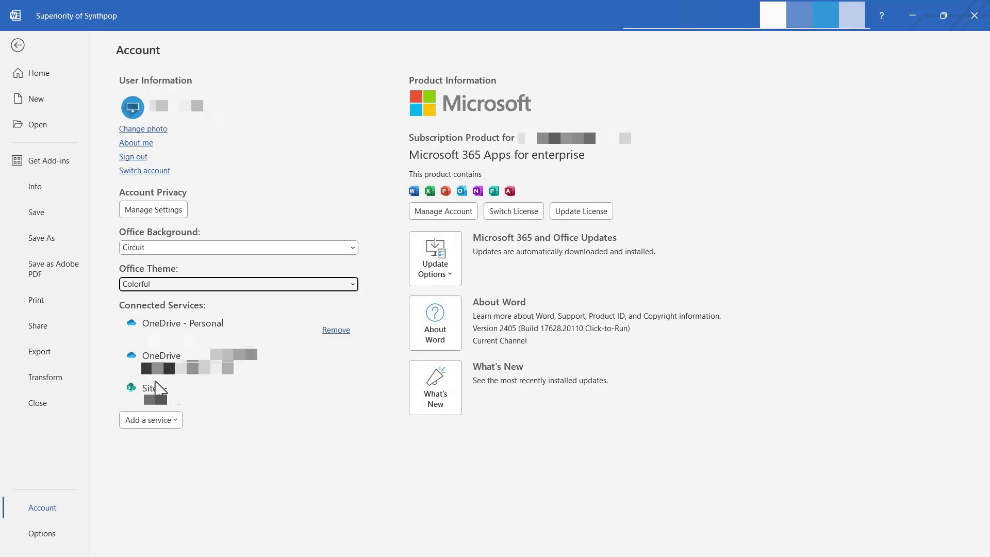
# Step: Check the Add a service and Update Options menus without choosing anything
pyautogui.click(159, 422)
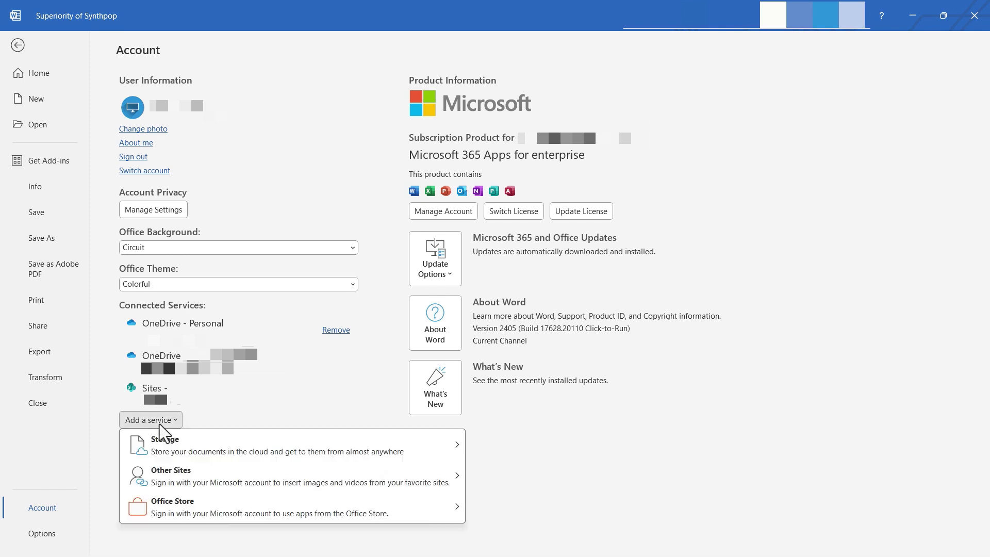
pyautogui.press('Escape')
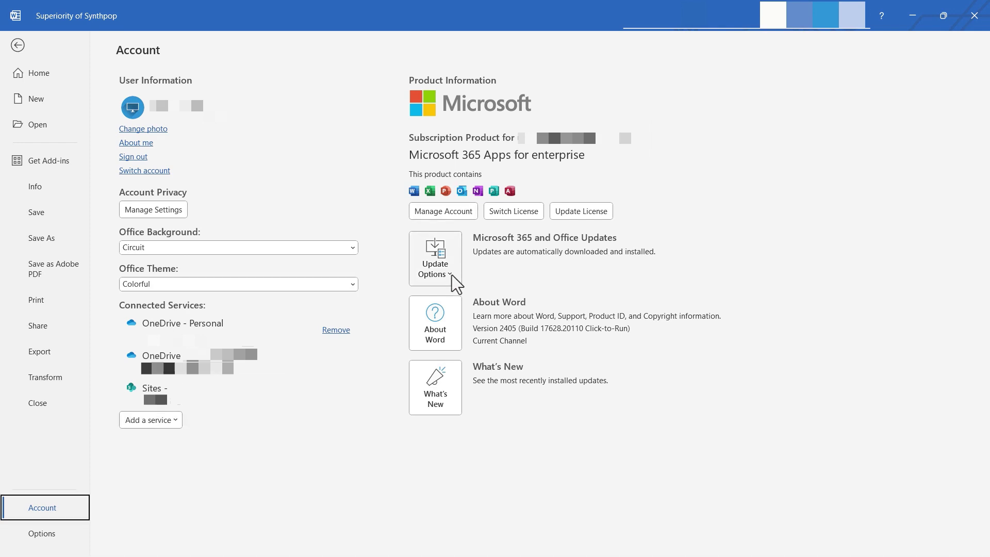
pyautogui.click(455, 283)
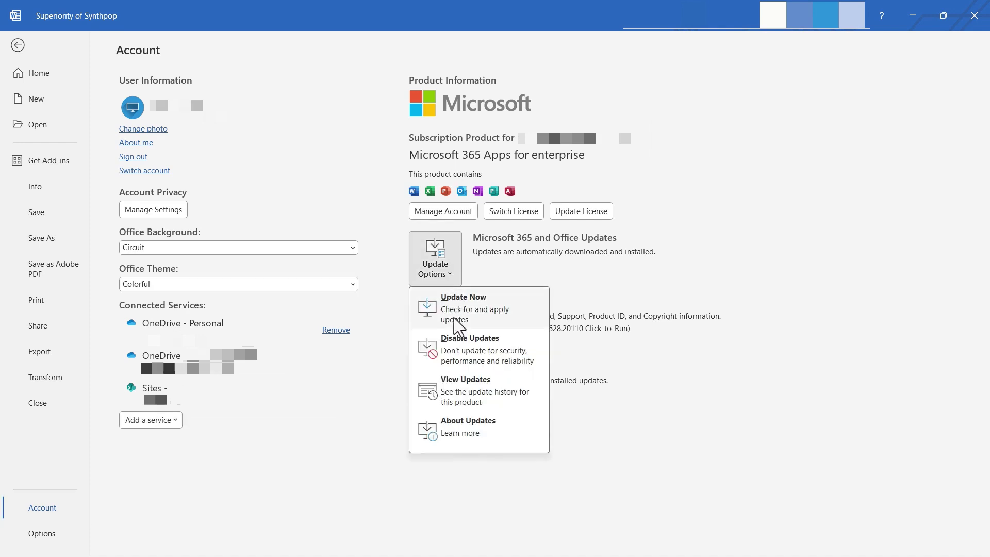
pyautogui.press('Escape')
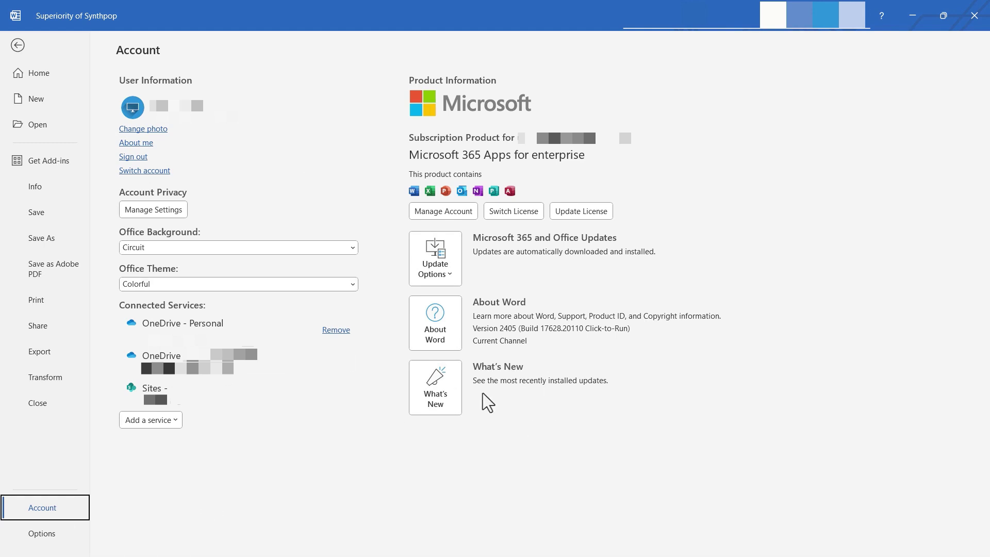
# Step: View the Customize Ribbon settings in Word Options, close it, and reopen File Home
pyautogui.click(44, 540)
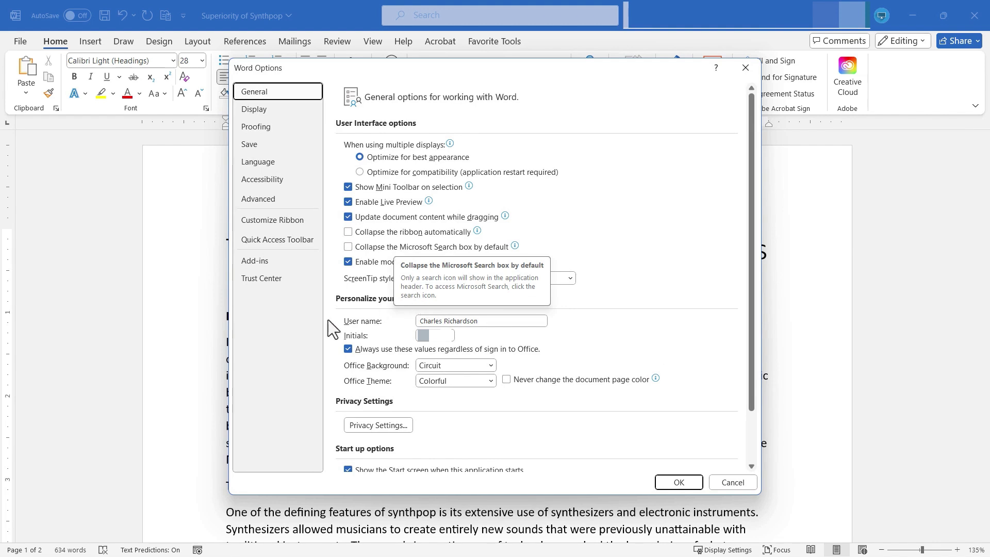
pyautogui.click(252, 226)
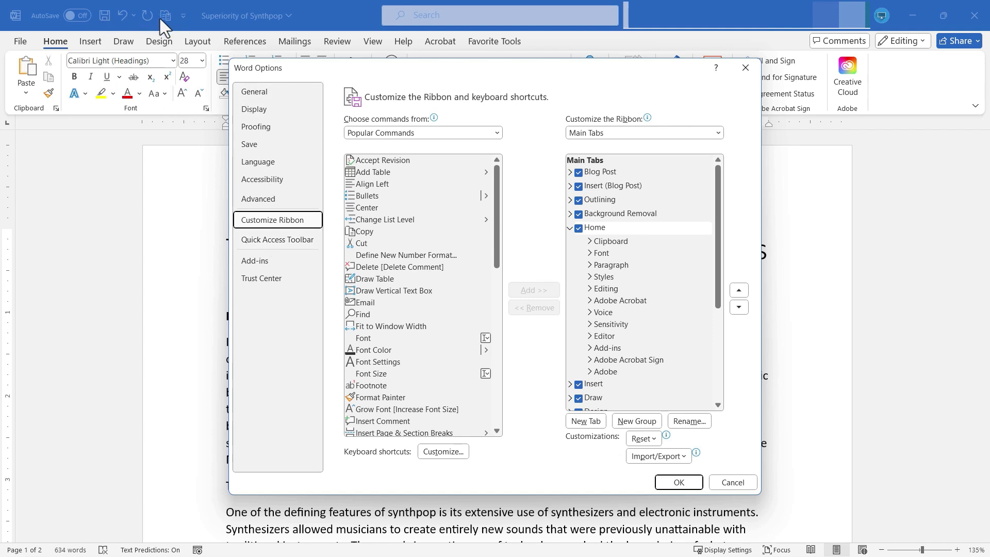
pyautogui.click(745, 67)
pyautogui.click(19, 43)
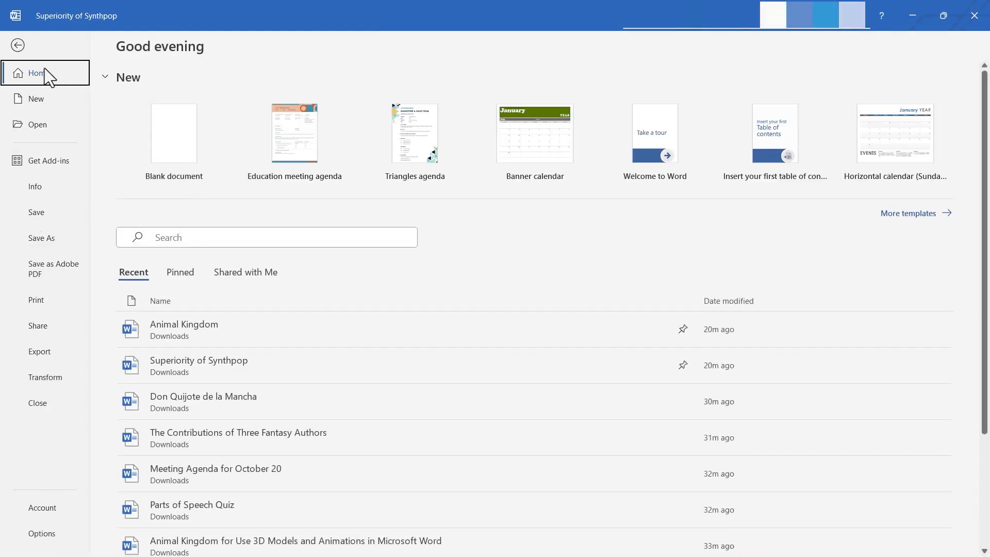
# Step: Leave Word's backstage and open the channel's Super Thanks dialog offering $2.00 to $50.00
pyautogui.press('Escape')
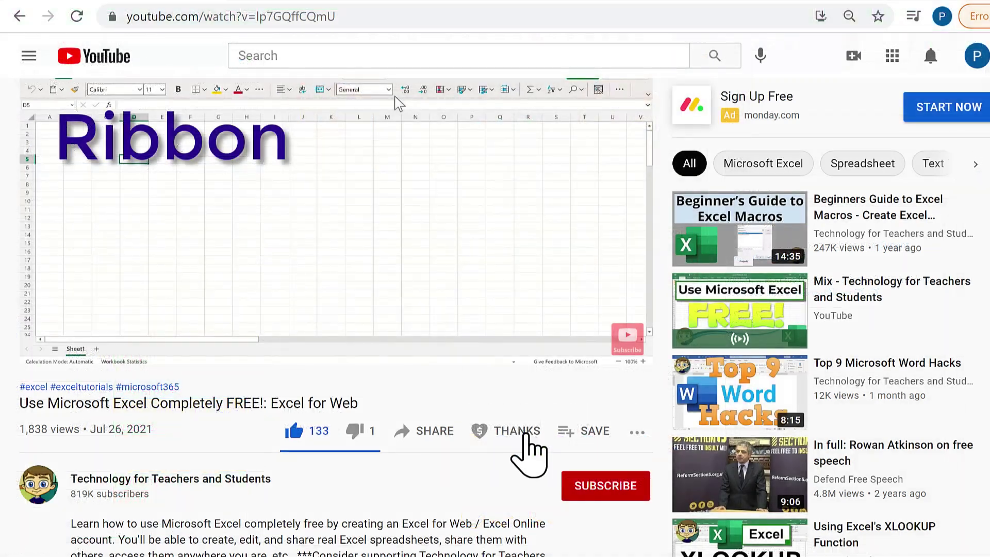
pyautogui.click(522, 440)
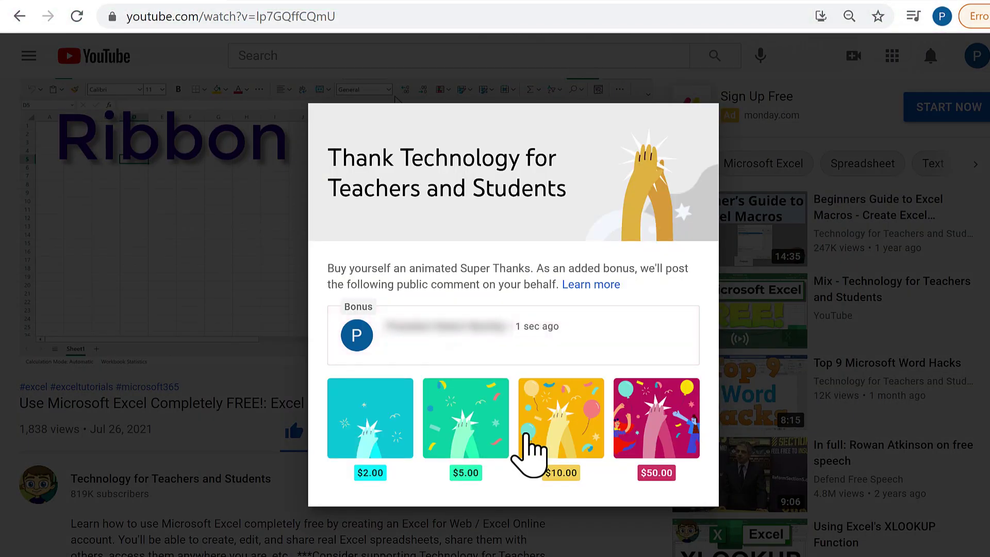